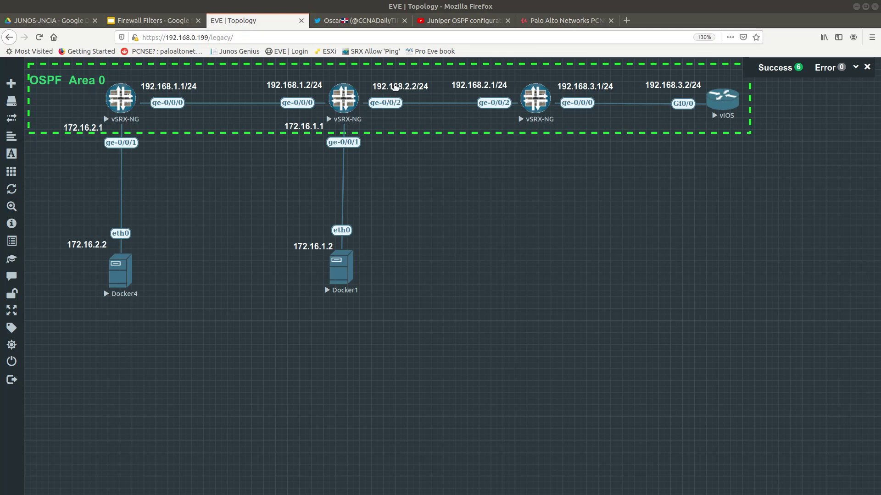
Switch to the YouTube 'Juniper OSPF configuration' video page
click(448, 21)
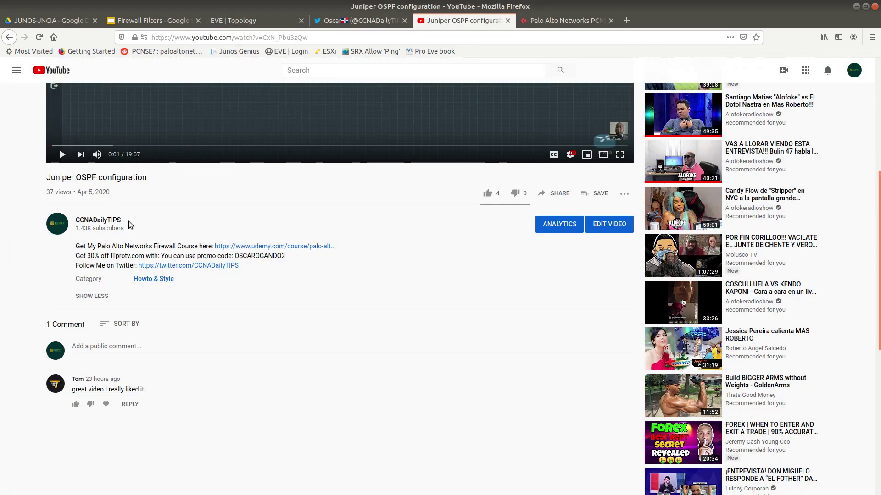
Scroll the OSPF video, return to the EVE topology tab, then open the Palo Alto course page
scroll(137, 222, up, 5)
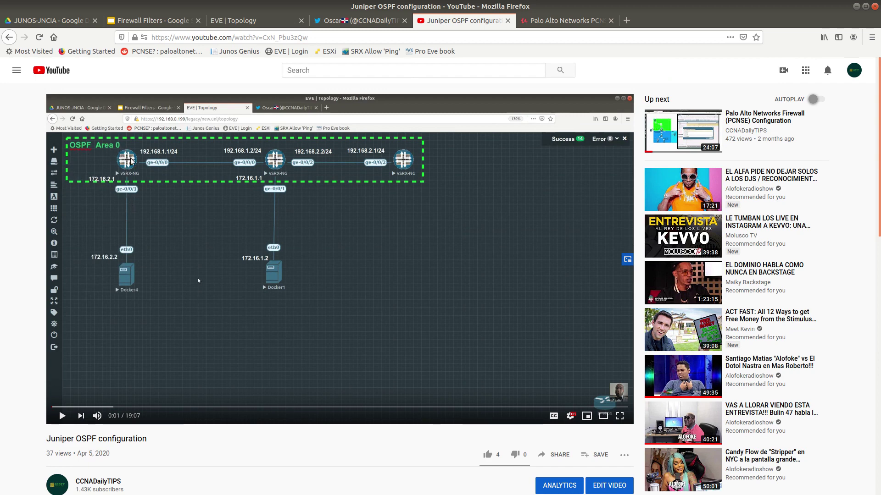
scroll(175, 192, down, 1)
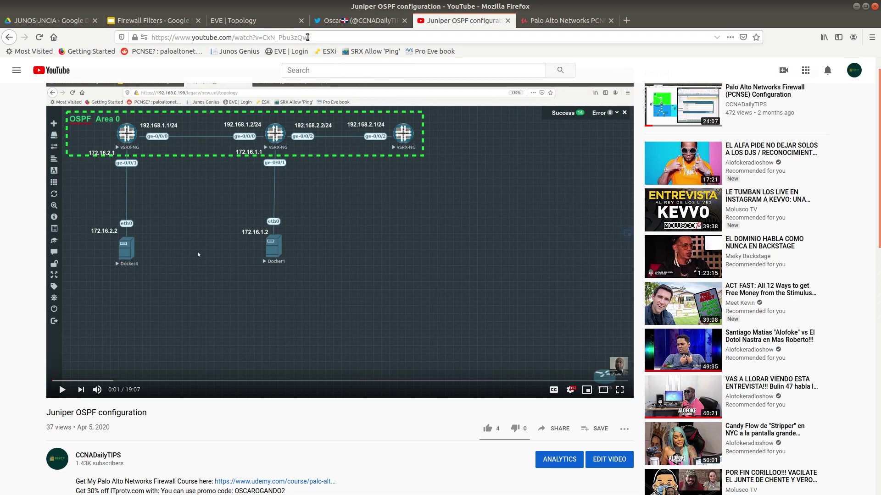
click(264, 20)
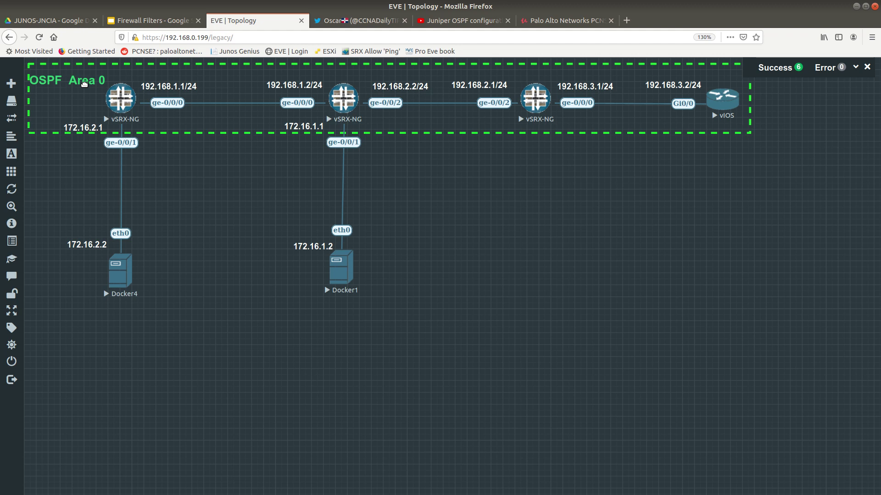
click(546, 24)
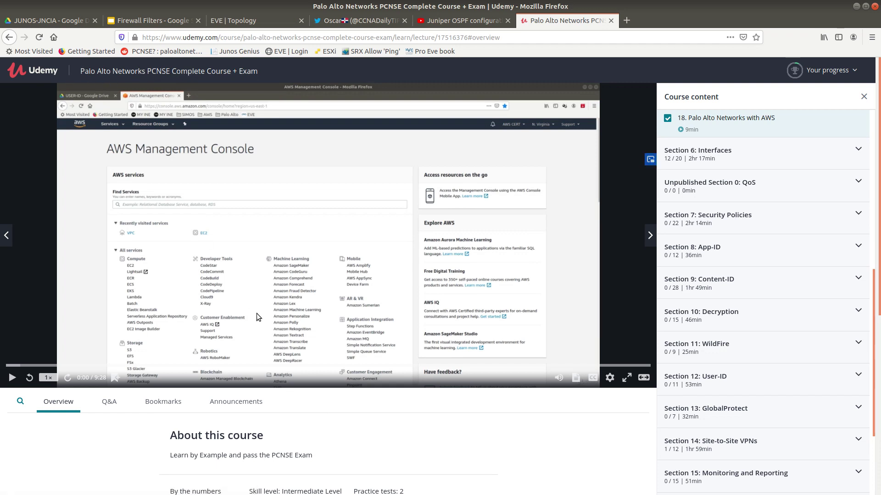
scroll(257, 312, down, 3)
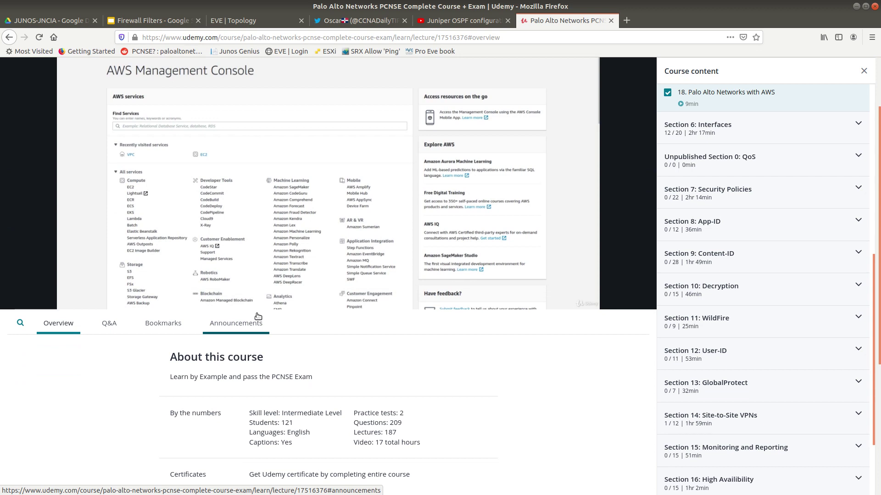
scroll(139, 194, up, 3)
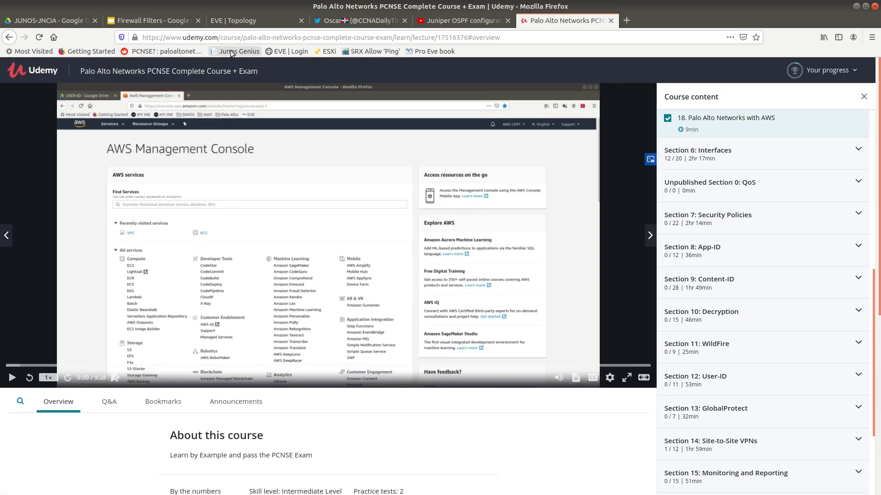
scroll(296, 262, down, 5)
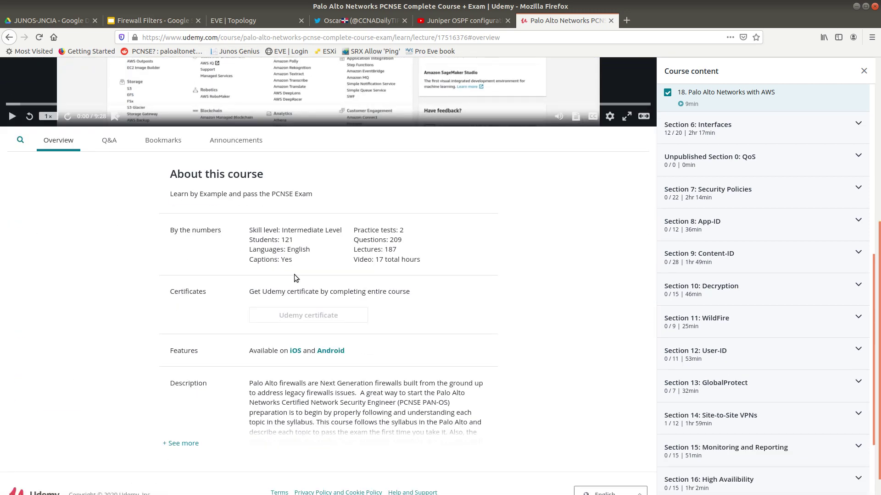
drag(384, 250, 422, 258)
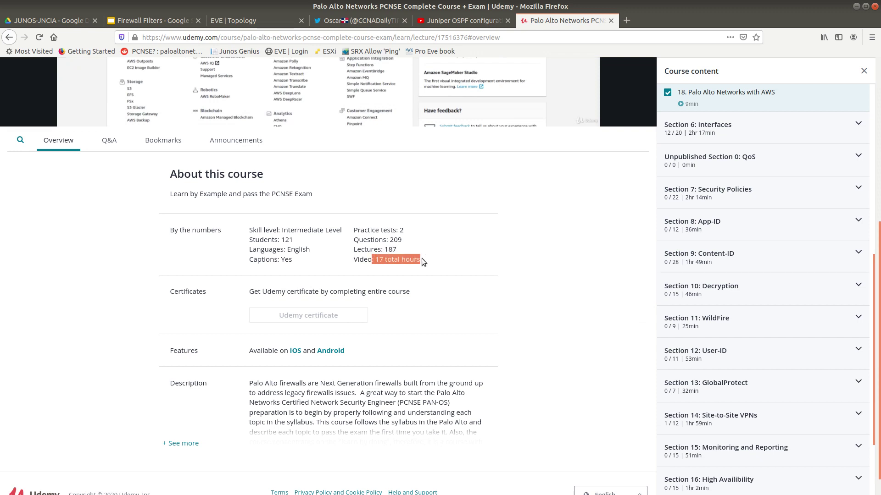
drag(403, 228, 361, 229)
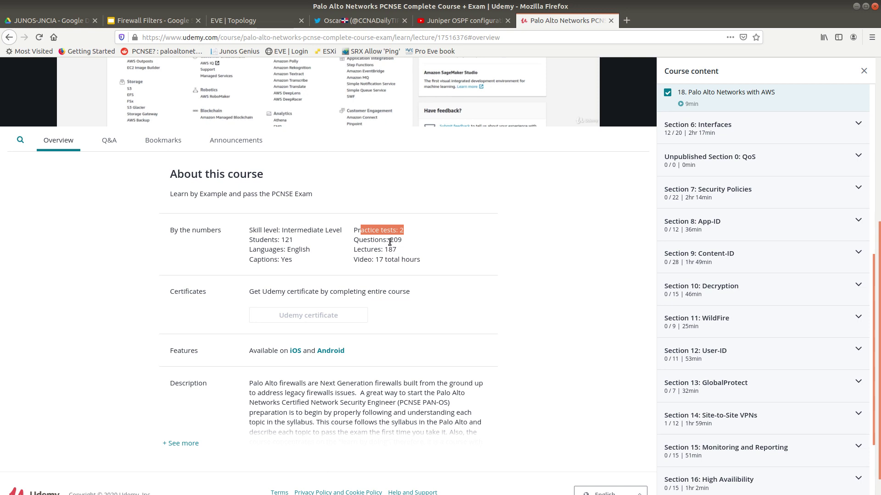
scroll(389, 242, up, 5)
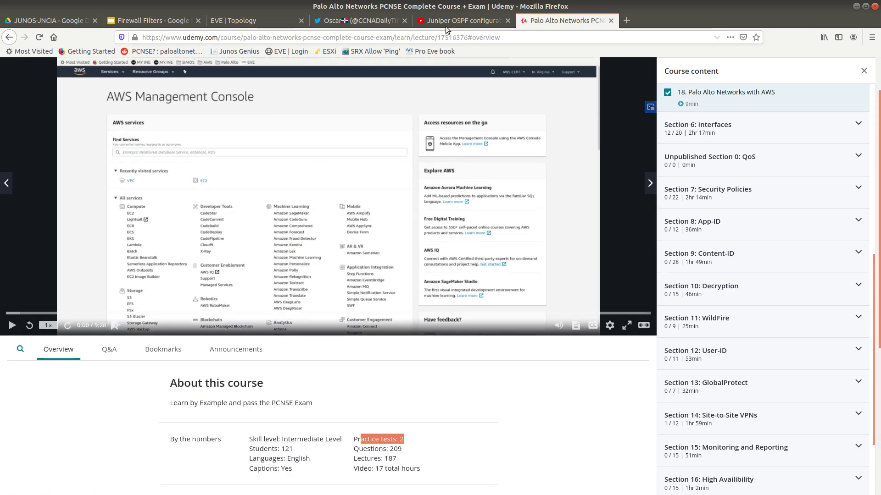
click(261, 19)
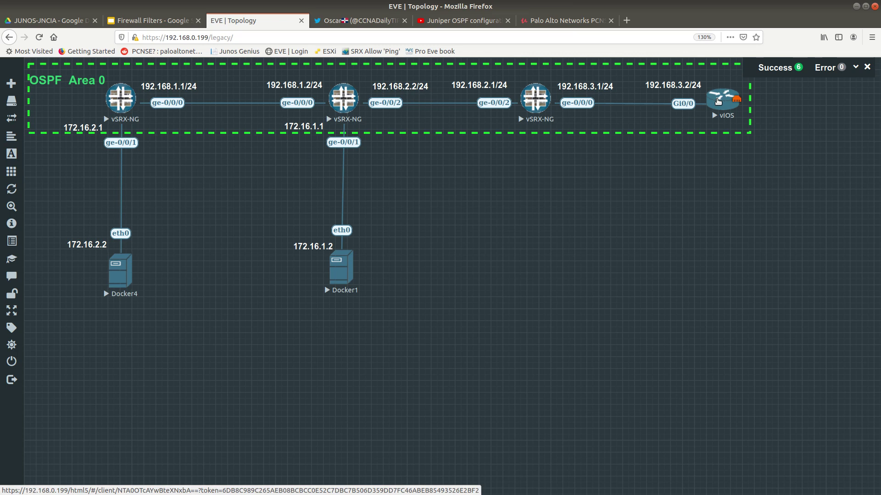
Open the vIOS router's HTML5 console and drag it clear of the topology
click(718, 101)
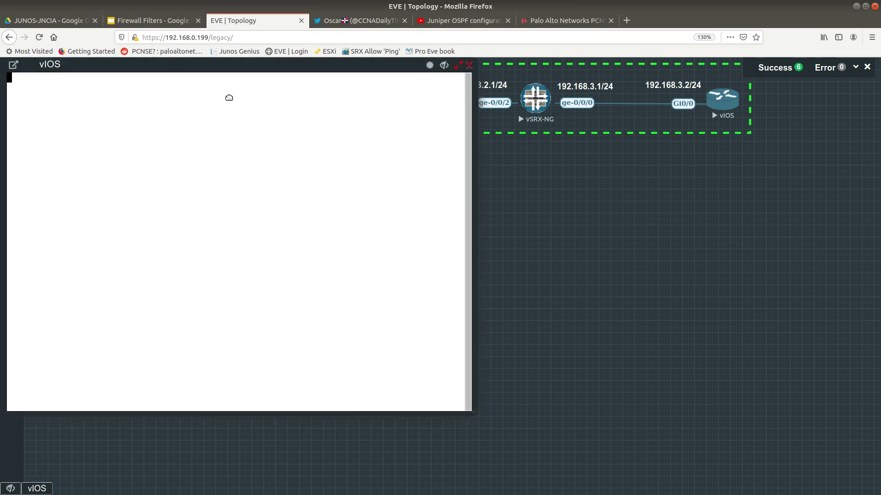
drag(167, 61, 260, 112)
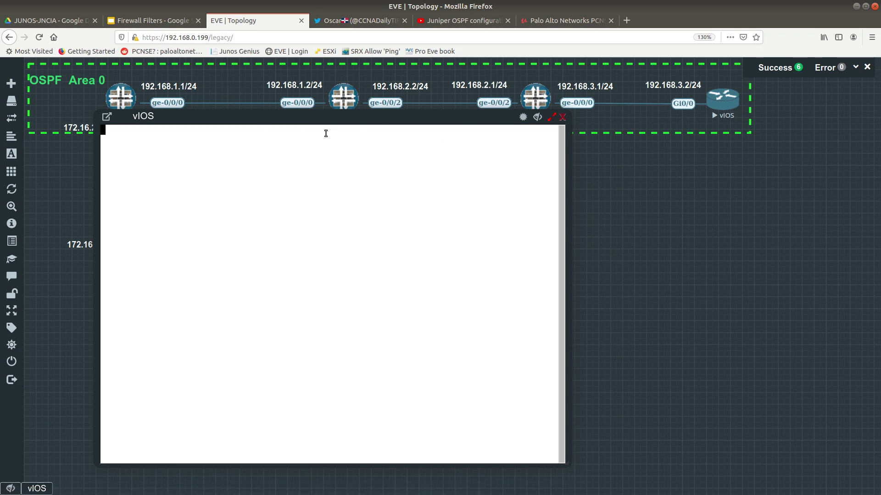
drag(292, 122, 334, 120)
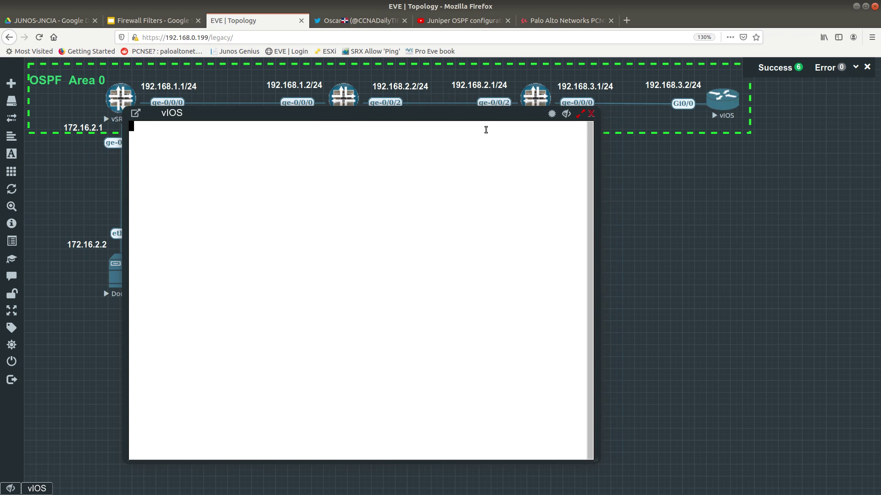
Enter privileged mode and global configuration mode on the vIOS router
key(Return)
key(Return)
text(en)
key(Return)
text(cofnig)
key(BackSpace)
key(BackSpace)
key(BackSpace)
key(BackSpace)
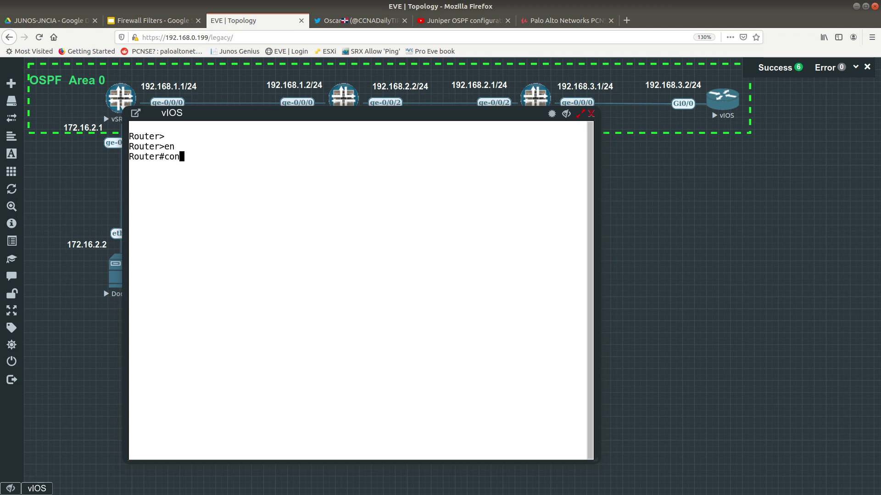
text(ngi)
key(Return)
text(conf)
key(Tab)
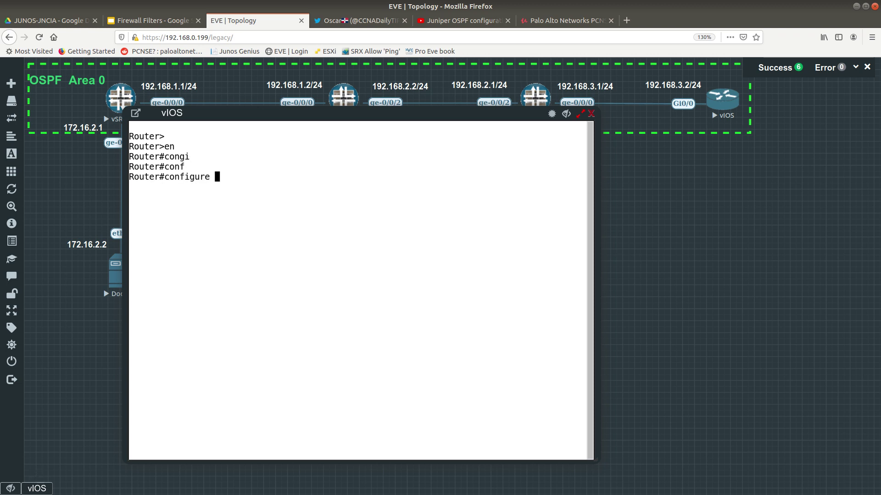
text(t)
key(Return)
Select interface GigabitEthernet0/0, using the help list to find the interface name
text(int g)
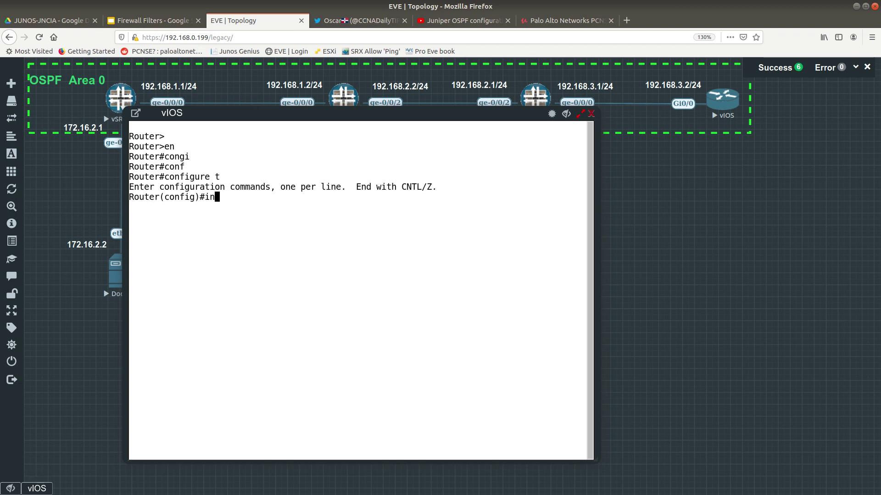
key(Tab)
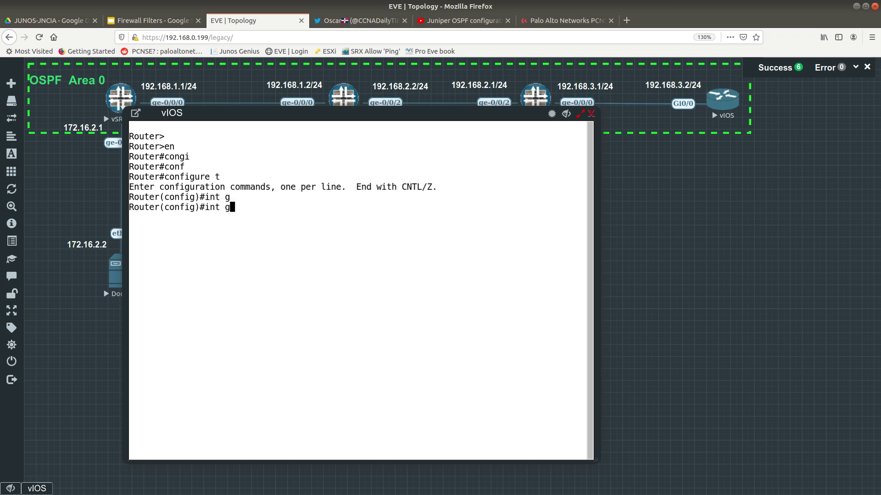
text(0)
key(Tab)
key(BackSpace)
key(BackSpace)
text(?)
key(space)
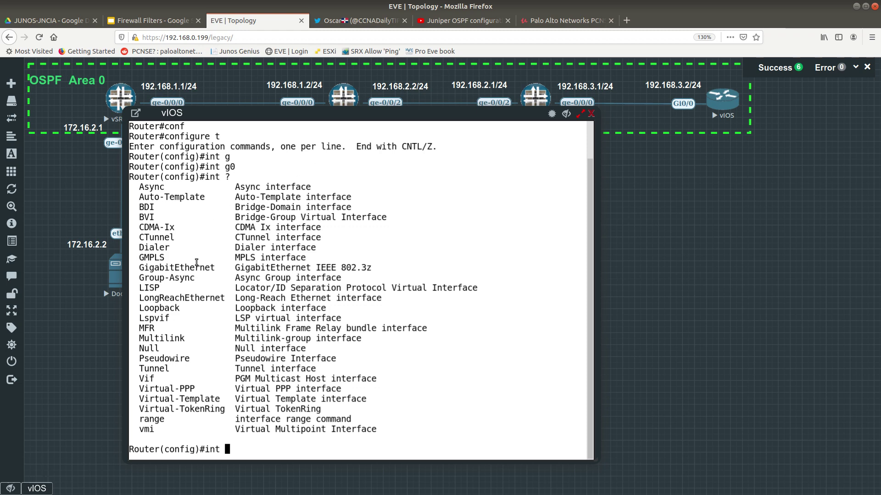
text(gi)
key(Tab)
text(0/0)
key(Return)
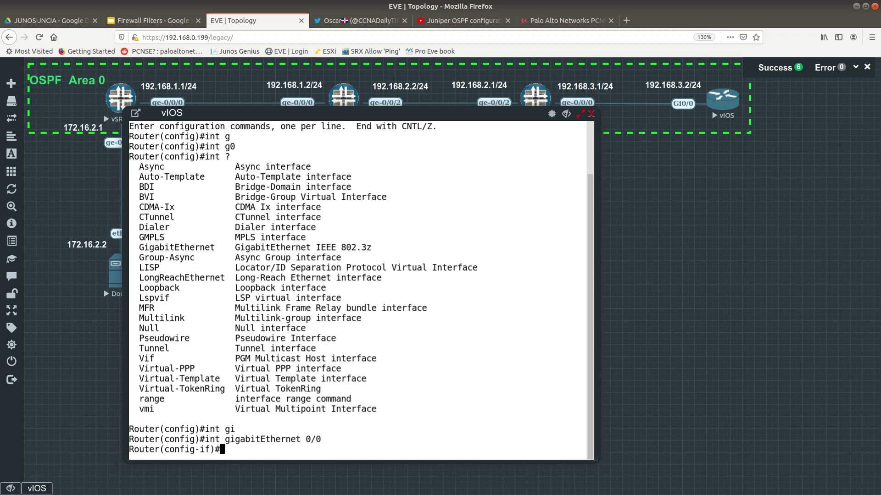
Assign 192.168.3.2 255.255.255.0 to GigabitEthernet0/0 and enable it with no shutdown
text(ip add)
key(Tab)
text(192.168.3.2 255.255.255.)
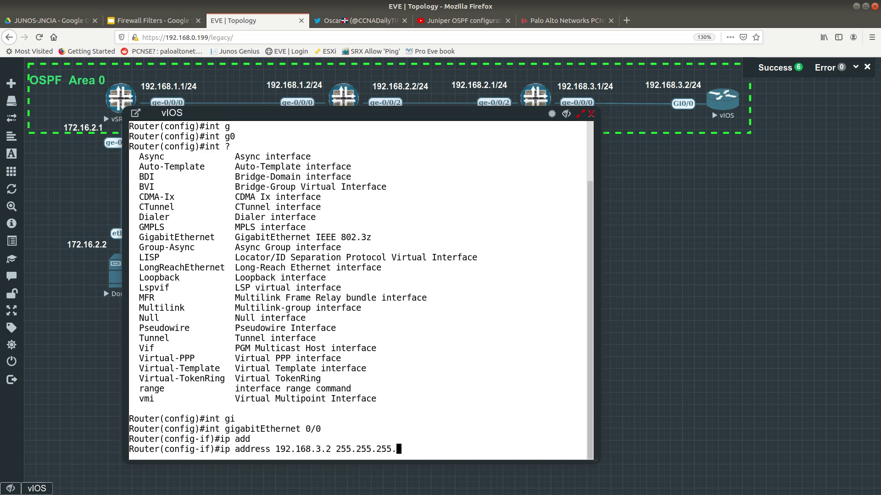
text(0)
key(Return)
text(no shu)
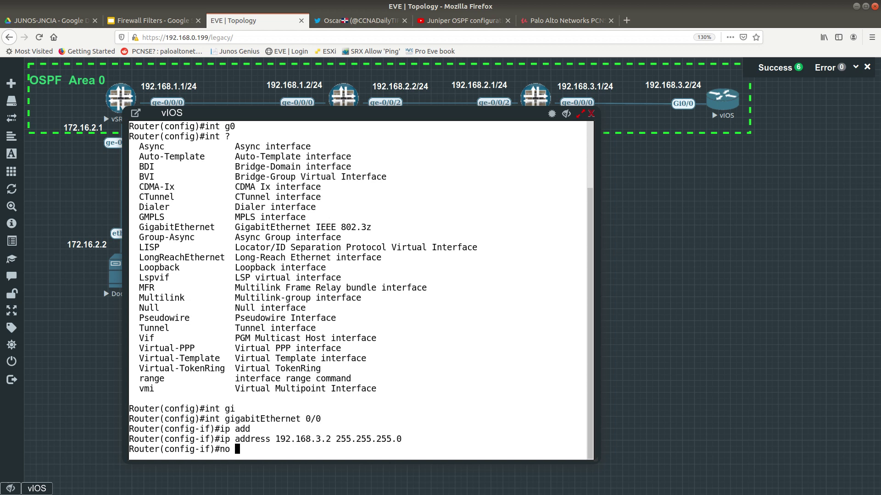
key(Tab)
key(Return)
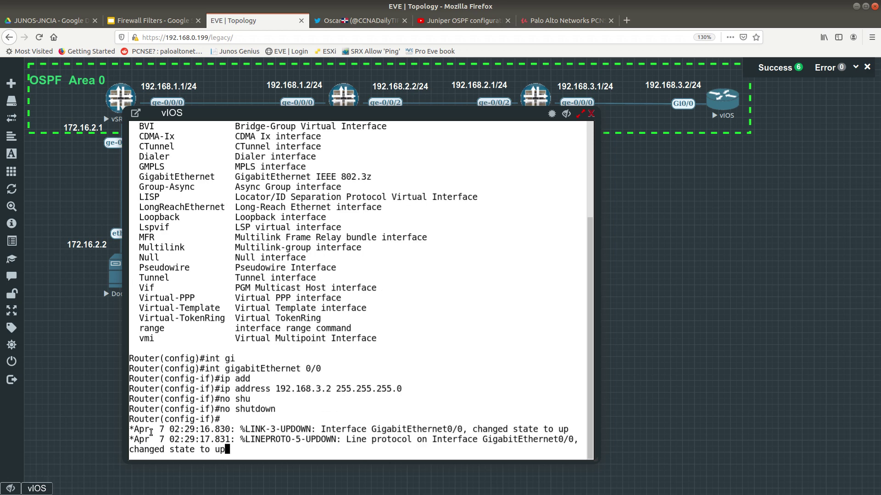
Review the GigabitEthernet0/0 up messages, exit interface configuration, and move the vIOS console aside
drag(132, 428, 579, 442)
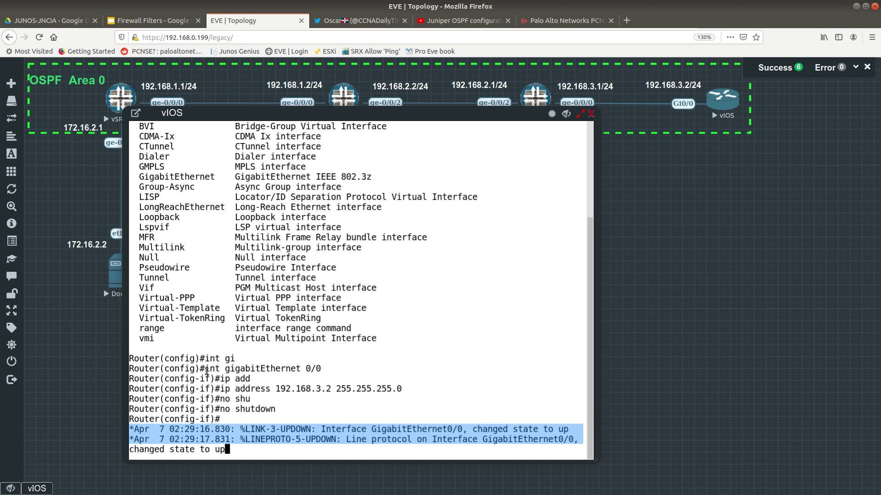
drag(205, 369, 325, 367)
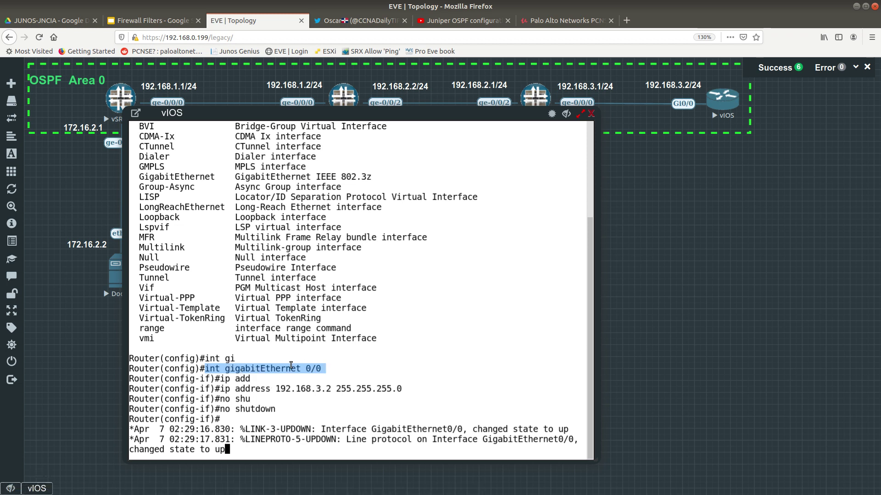
double_click(273, 389)
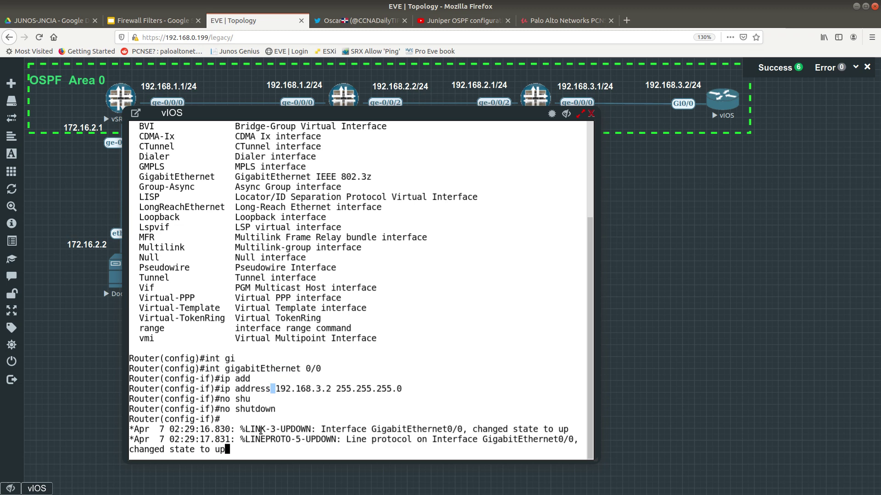
key(Return)
text(exit)
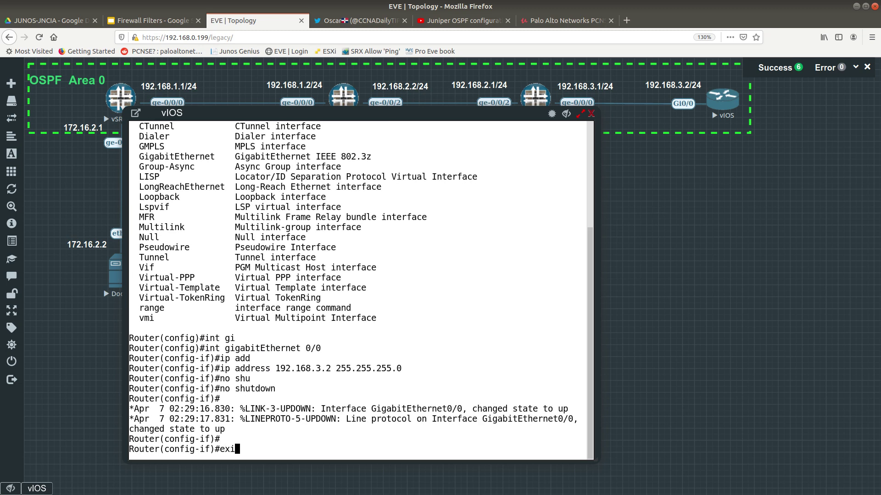
key(Return)
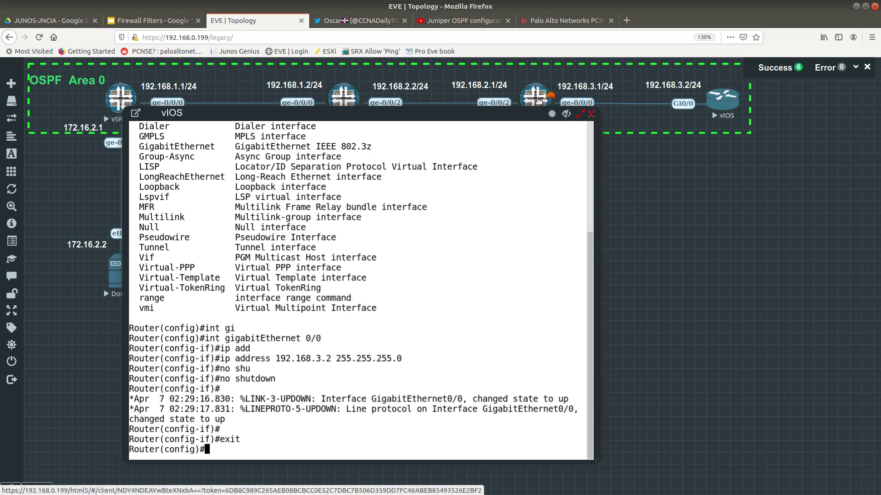
drag(534, 128, 569, 159)
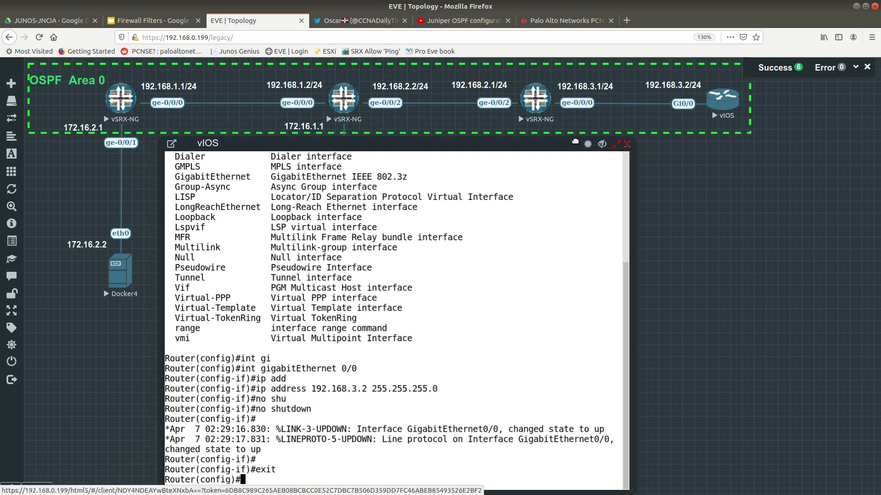
Hide the vIOS console, open the vSRX-NG console, and begin typing 'set interfaces ge-0/0/2'
click(537, 109)
click(538, 109)
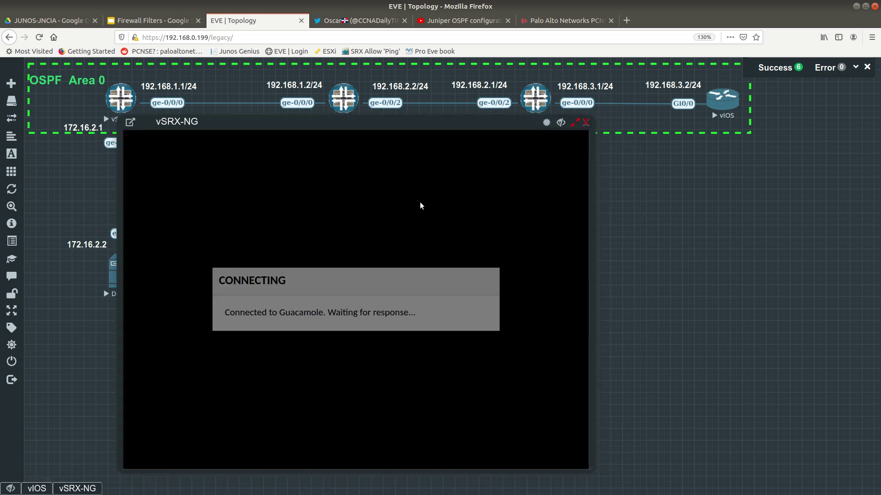
key(Return)
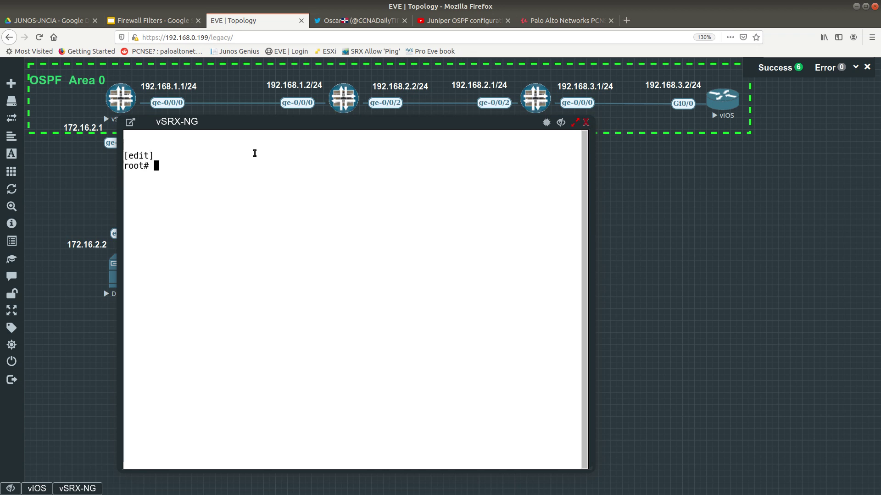
drag(269, 133, 253, 134)
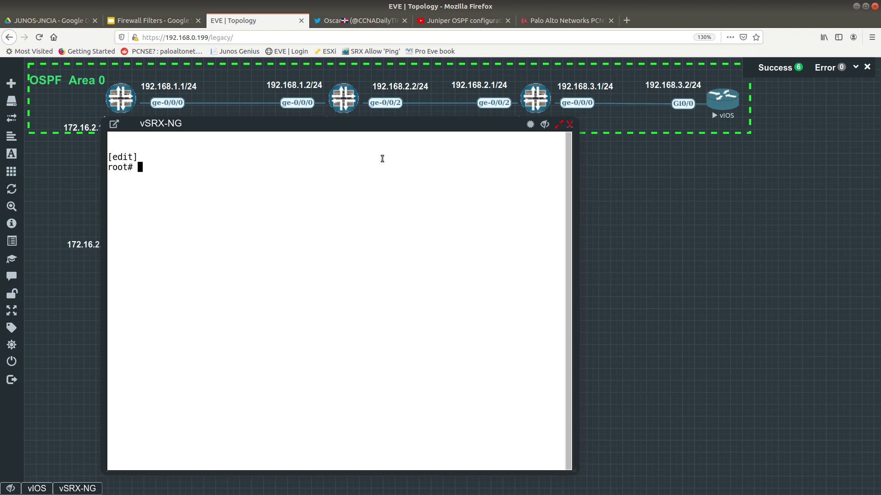
text(set interfaces ge)
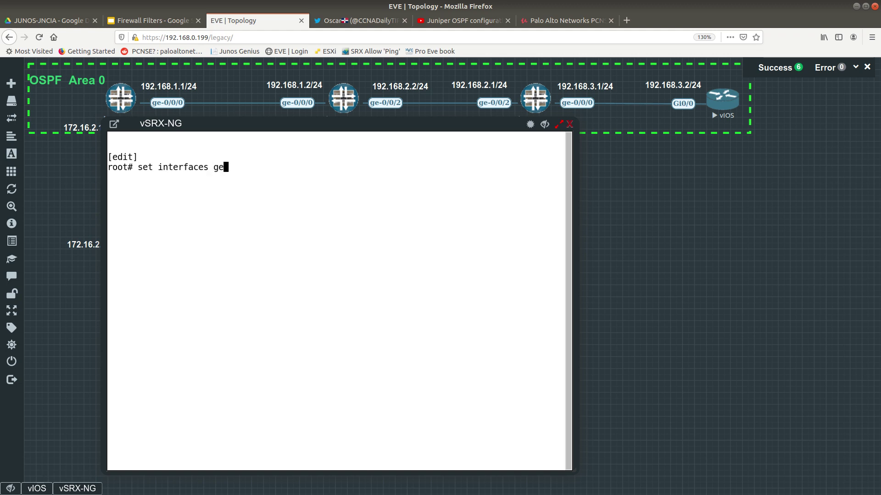
text(-0/0/2)
Set ge-0/0/0 unit 0 family inet address 192.168.3.1/24, then type 'run ping 192.168.3.2'
key(BackSpace)
text(0)
text(unit)
text(0 family inet)
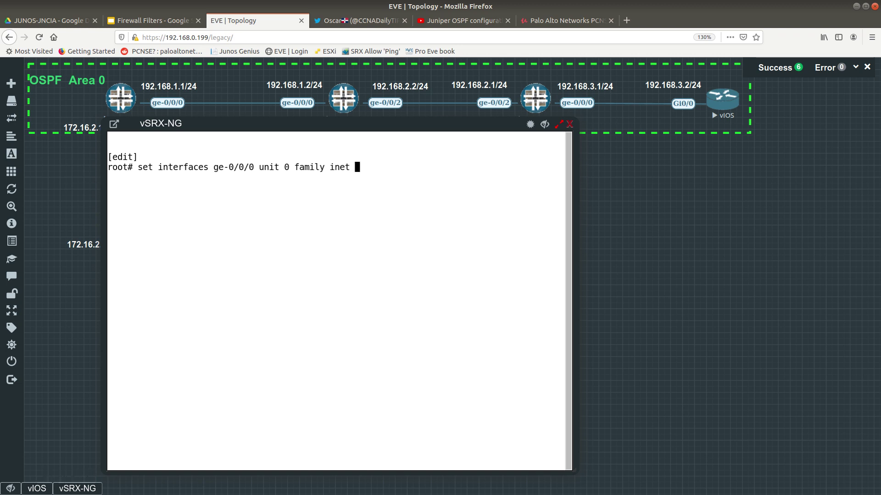
text( address 192.168.)
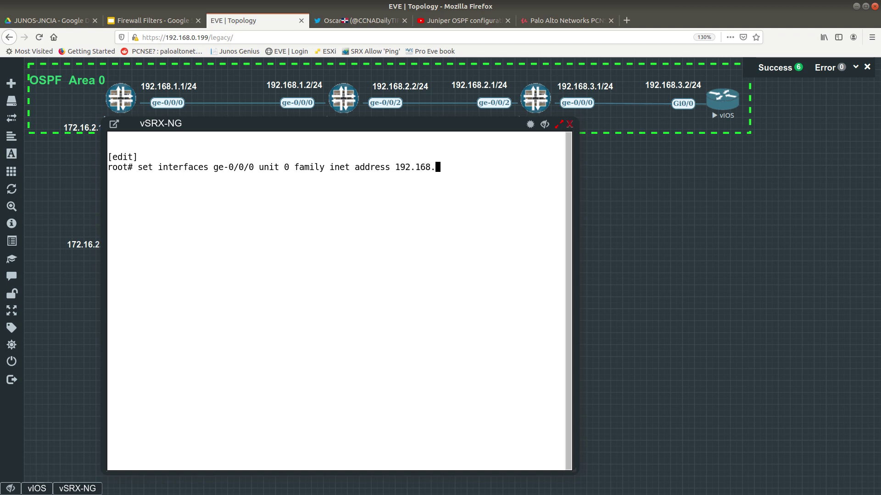
text(3.1/24)
key(Return)
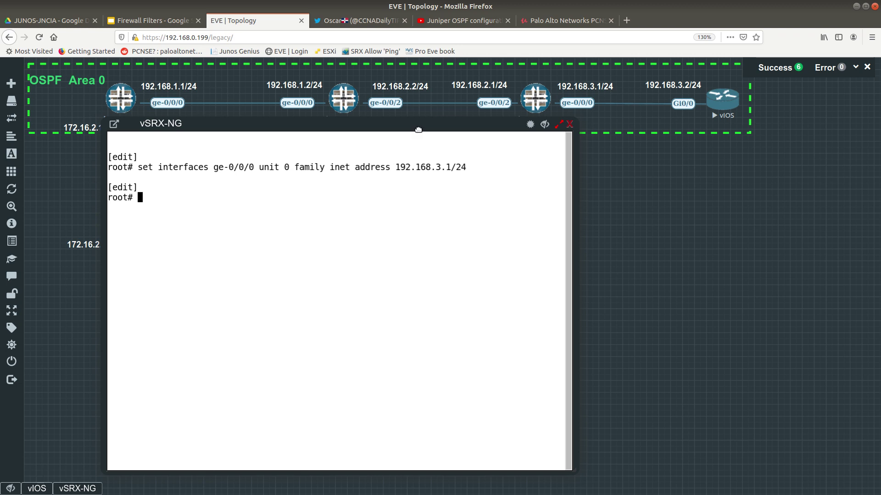
drag(367, 129, 323, 135)
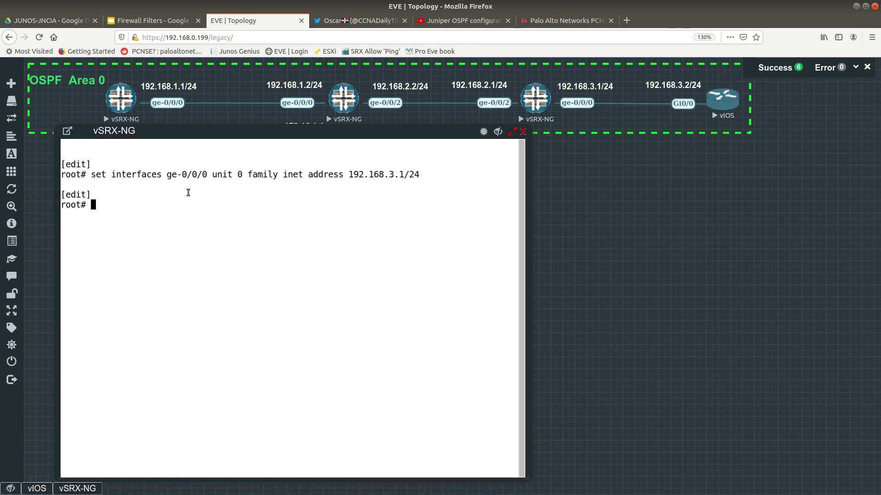
text(run)
text(ping )
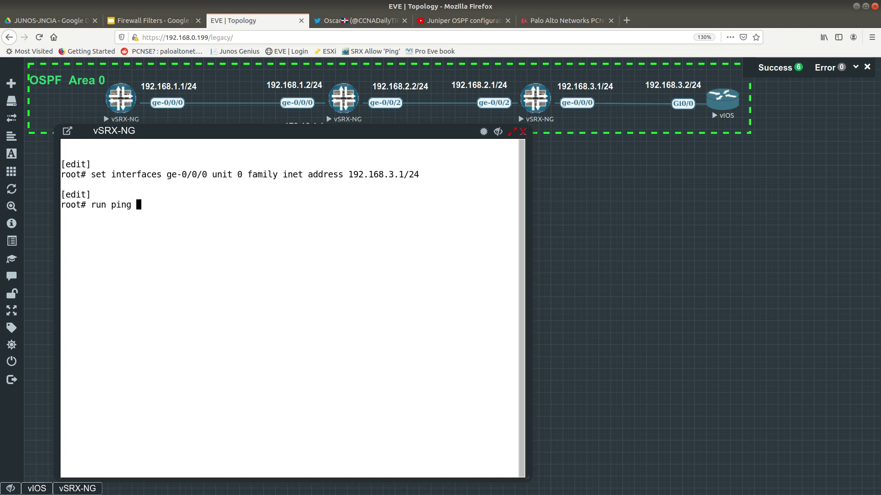
text(192.168.3.2)
Ping 192.168.3.2 from the vSRX-NG and stop it after 'No route to host' errors
key(Return)
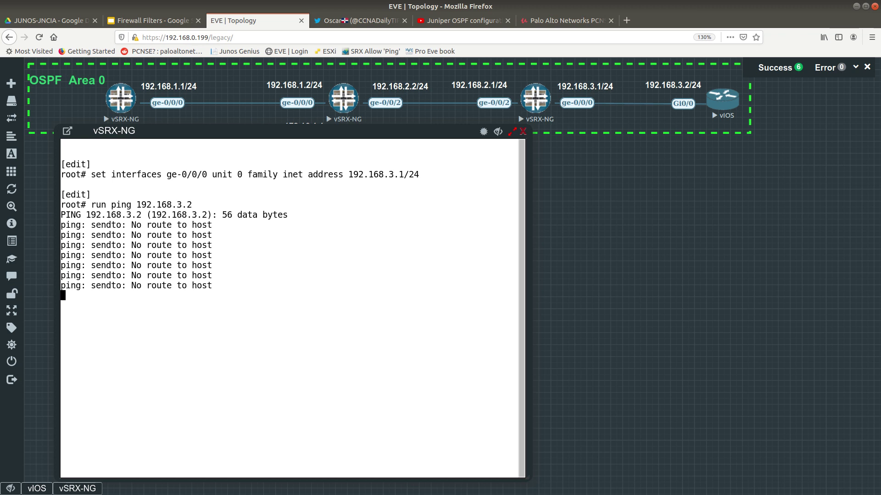
key(ctrl+c)
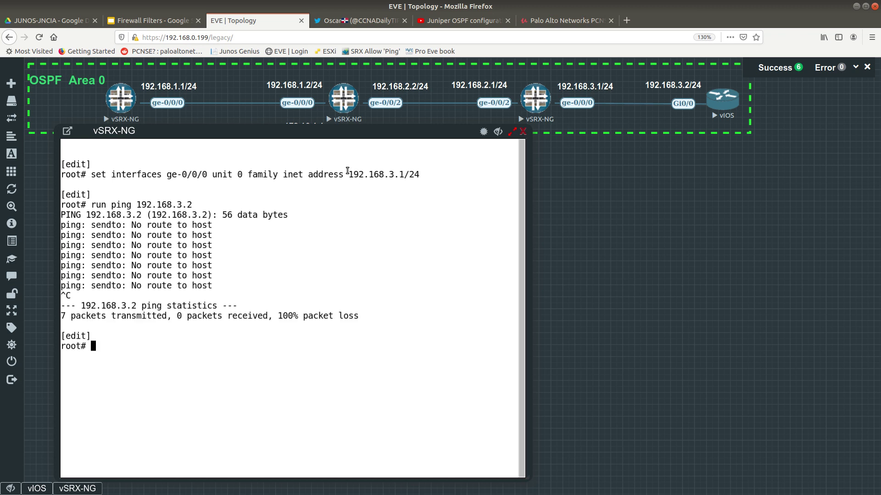
drag(218, 285, 61, 223)
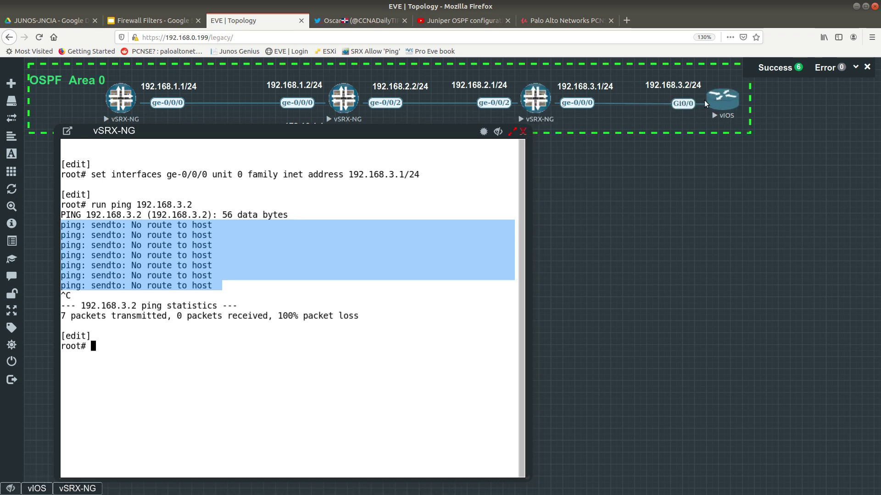
Check the vIOS GigabitEthernet0/0 address, then commit the vSRX-NG configuration
click(718, 105)
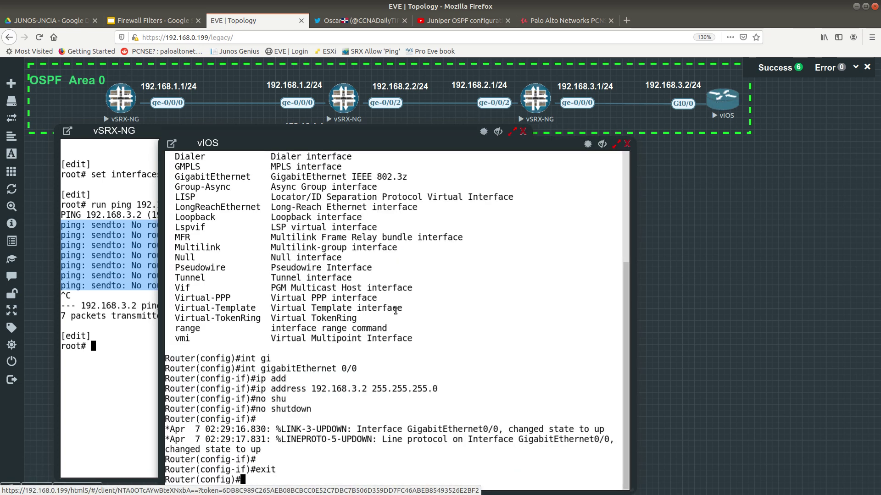
drag(444, 387, 297, 386)
drag(369, 369, 344, 369)
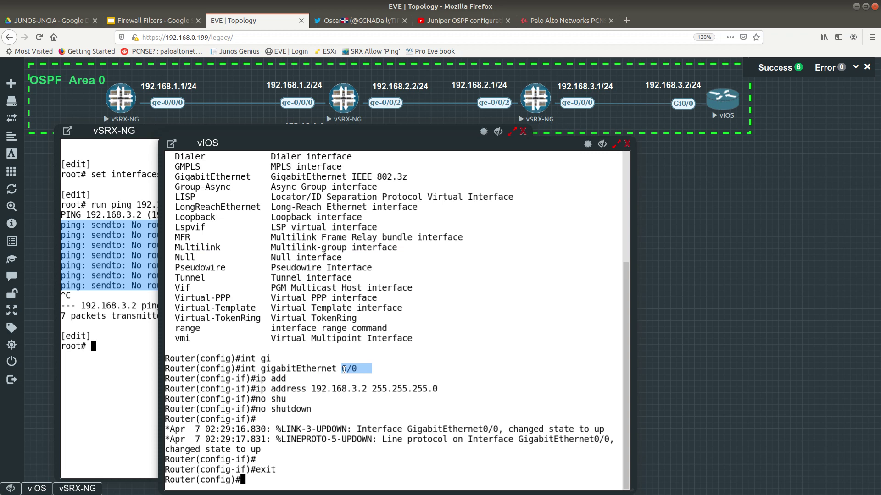
click(153, 300)
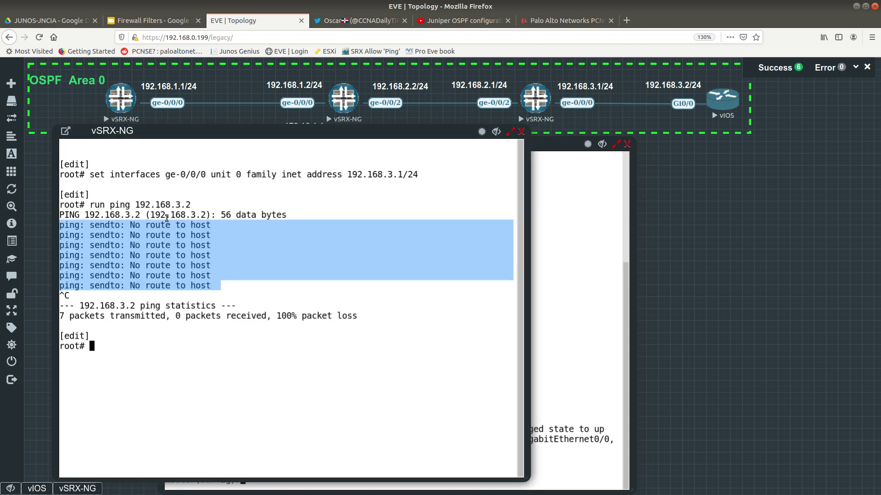
drag(186, 232, 189, 234)
text(commit)
key(Return)
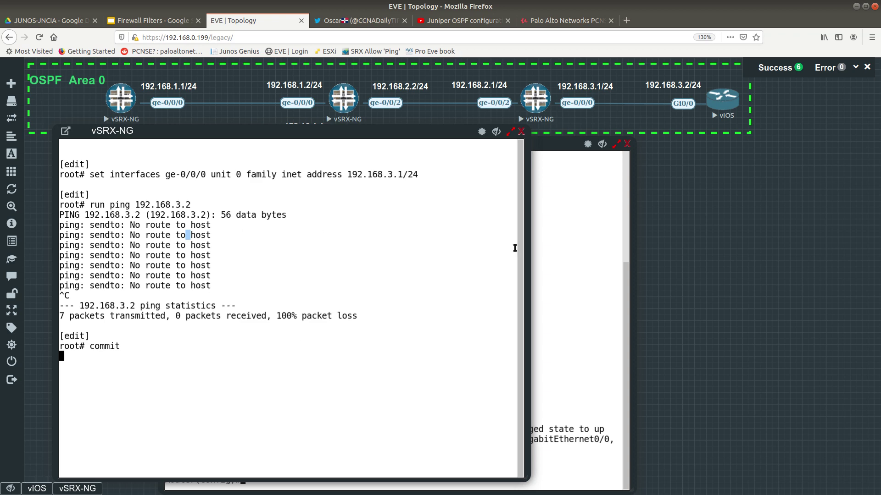
Close the vIOS console and commit the vSRX-NG configuration again
click(564, 147)
click(626, 144)
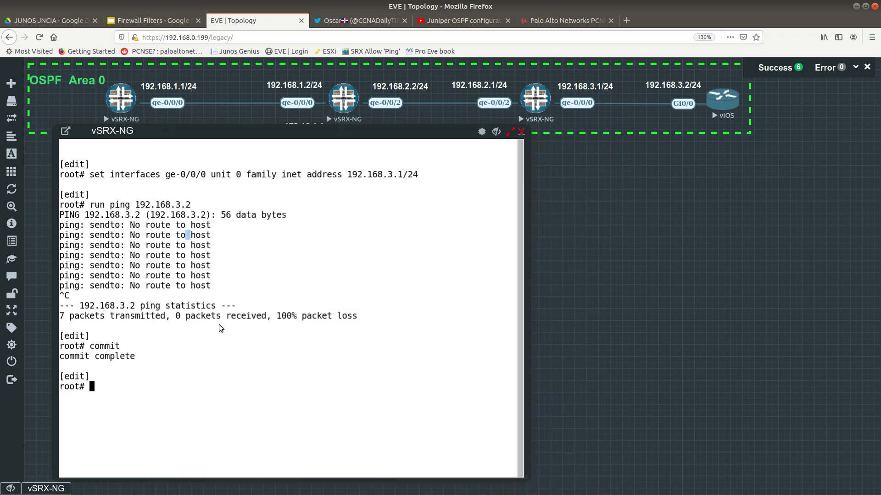
text(commit)
key(Return)
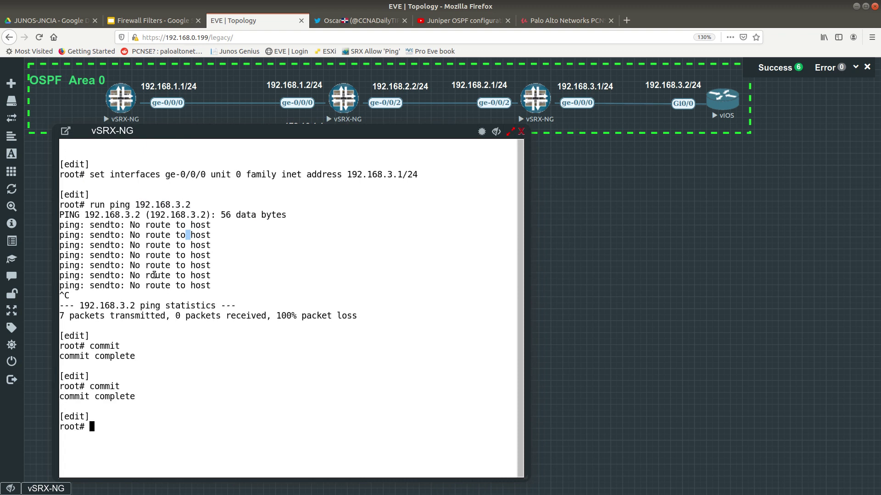
Rerun the ping to 192.168.3.2, which gets no replies, then start typing the trust-zone rule
key(Up)
key(Up)
key(Up)
key(Return)
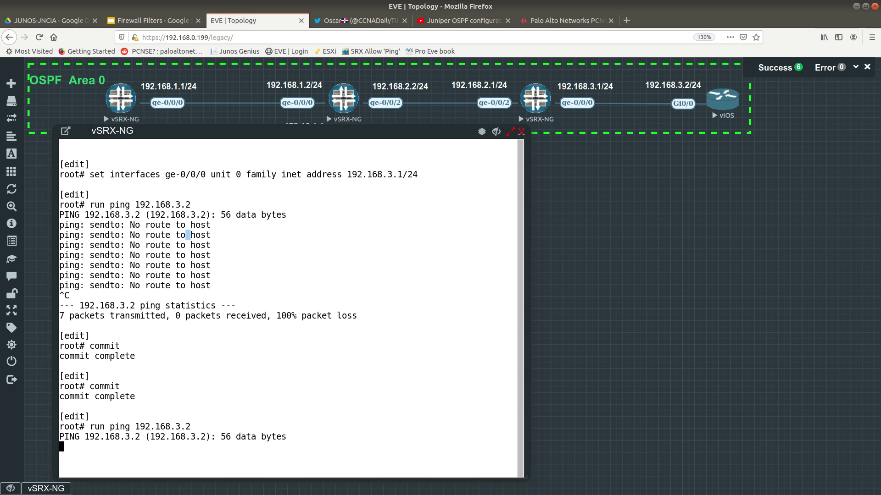
drag(205, 279, 179, 265)
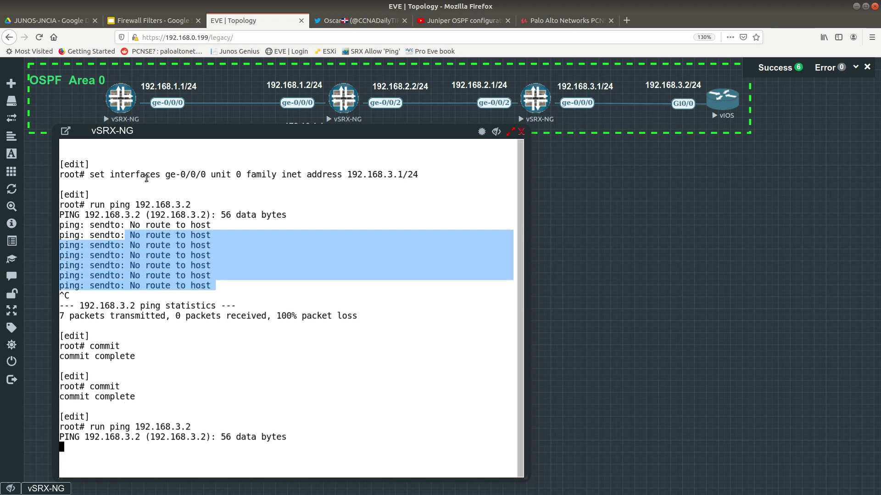
drag(165, 132, 155, 119)
drag(115, 335, 82, 330)
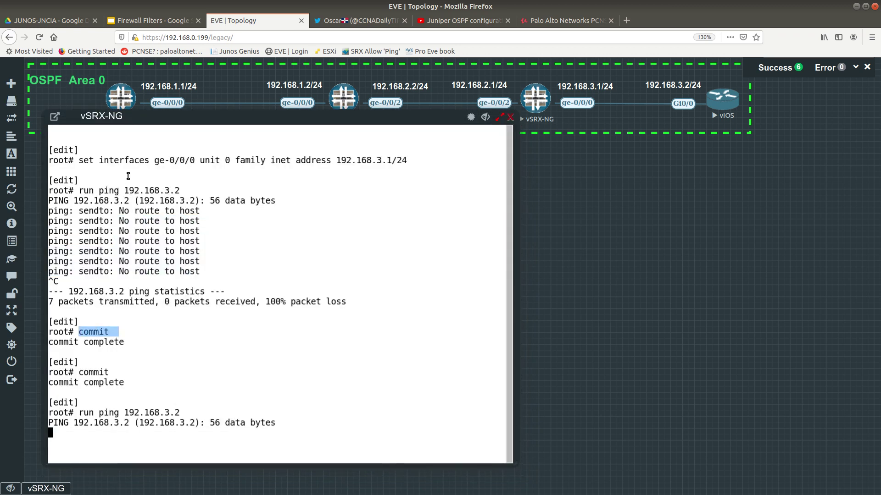
drag(80, 160, 406, 158)
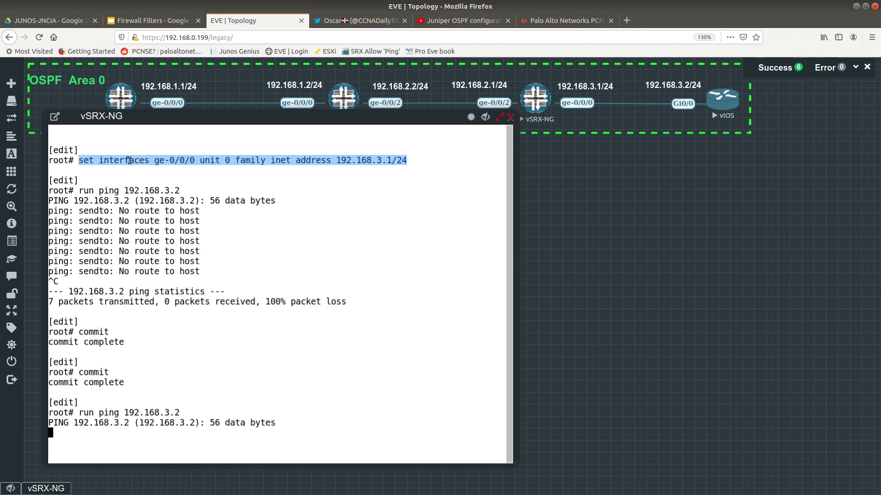
click(90, 332)
drag(84, 160, 395, 160)
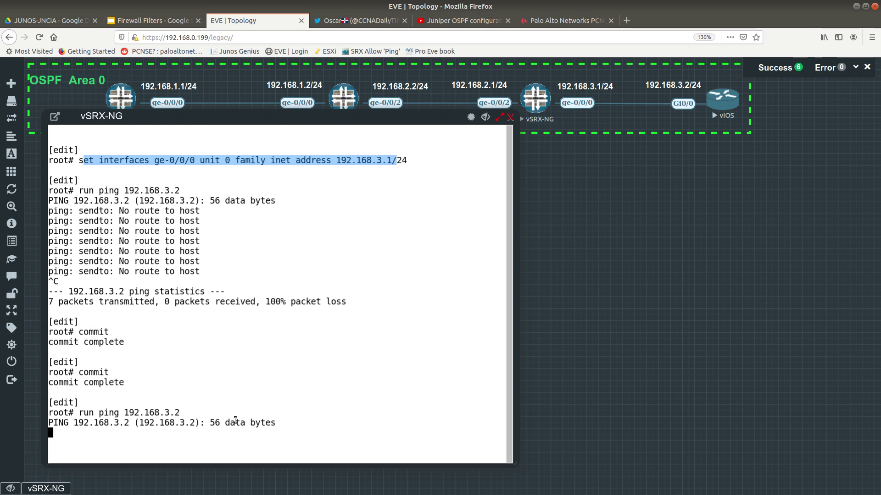
drag(289, 423, 48, 423)
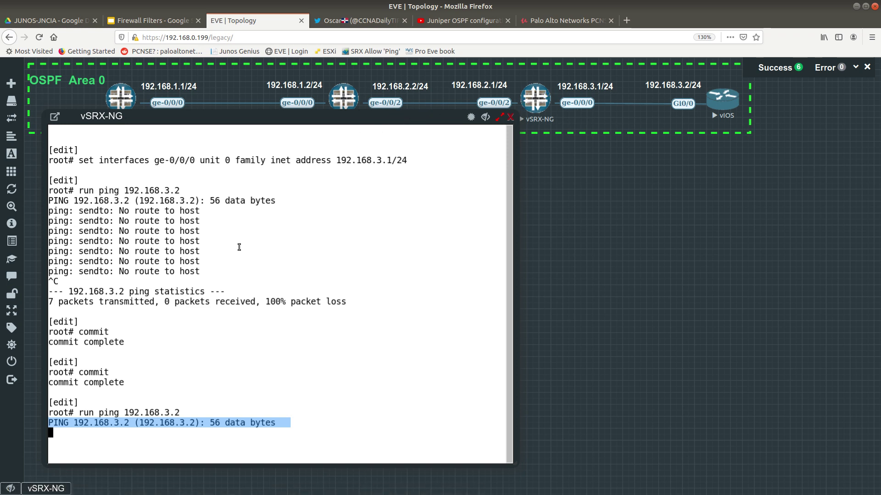
key(ctrl+c)
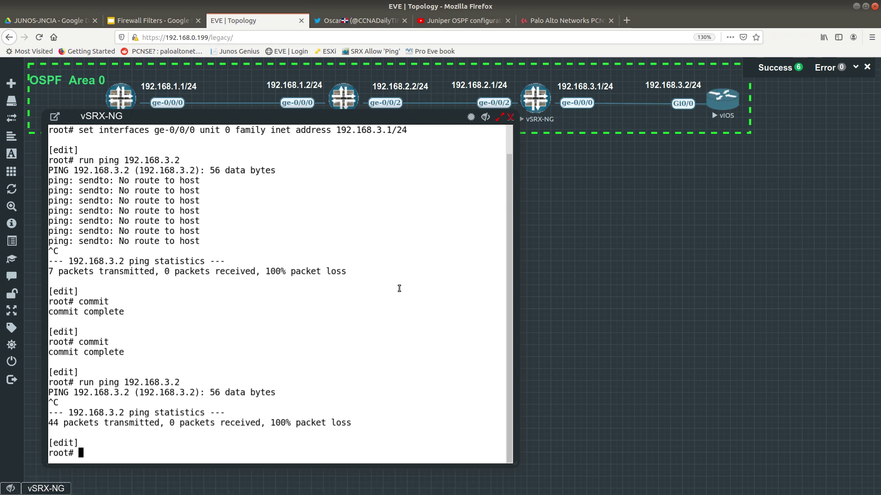
text(set se)
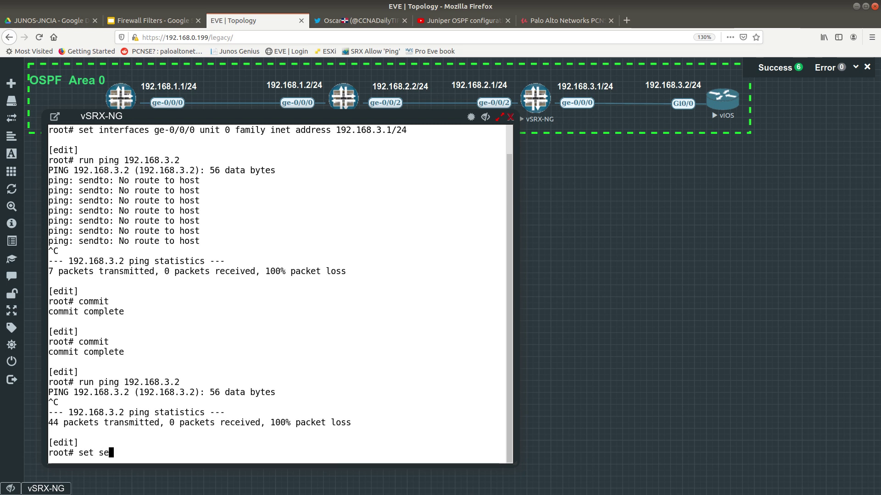
text(curity zones )
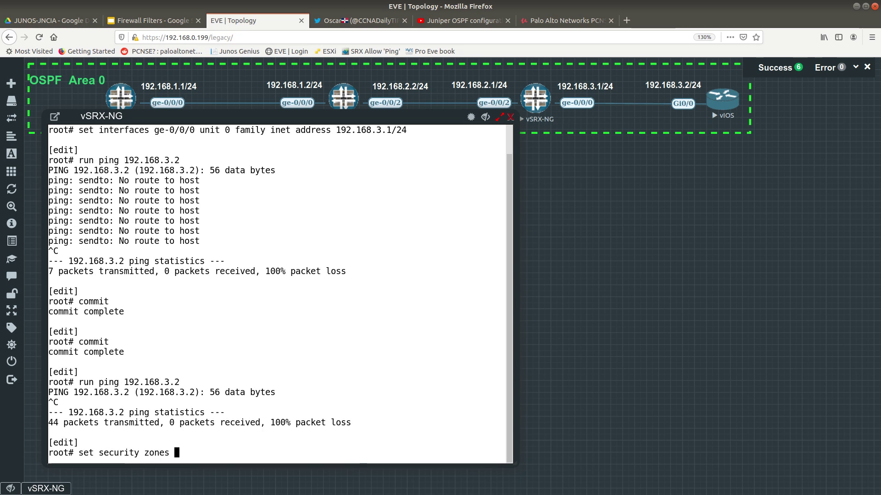
text(security-zone trust )
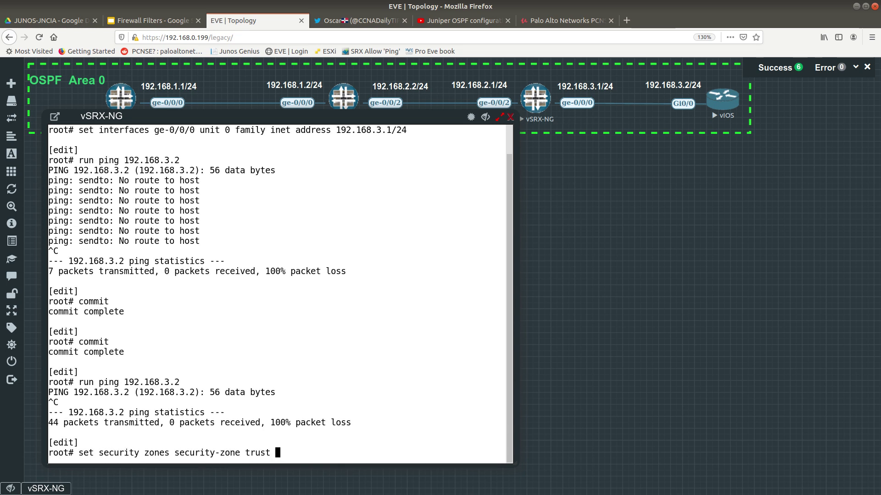
text(interfaces )
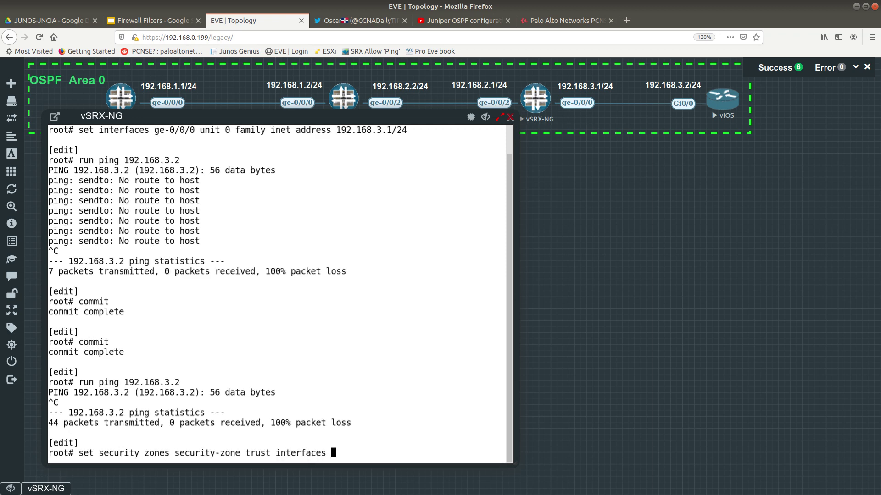
text(ge-0/0/0)
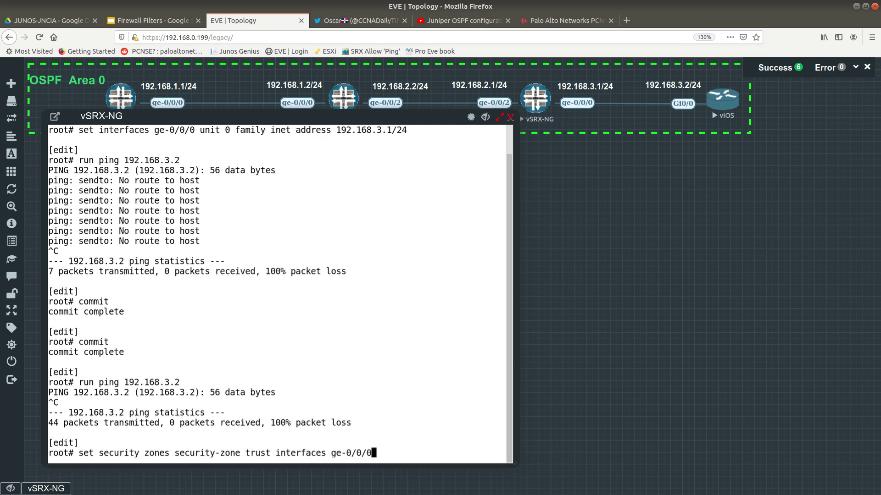
text( host-inbound-traffic )
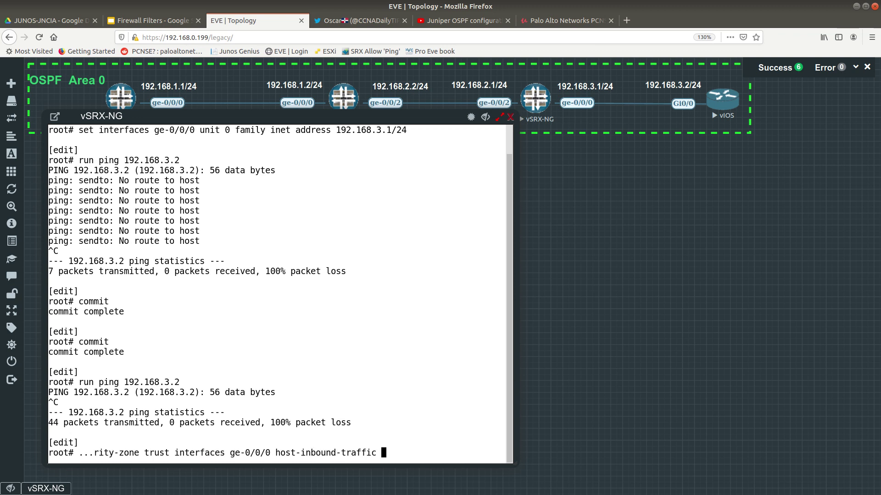
text(system-services ping)
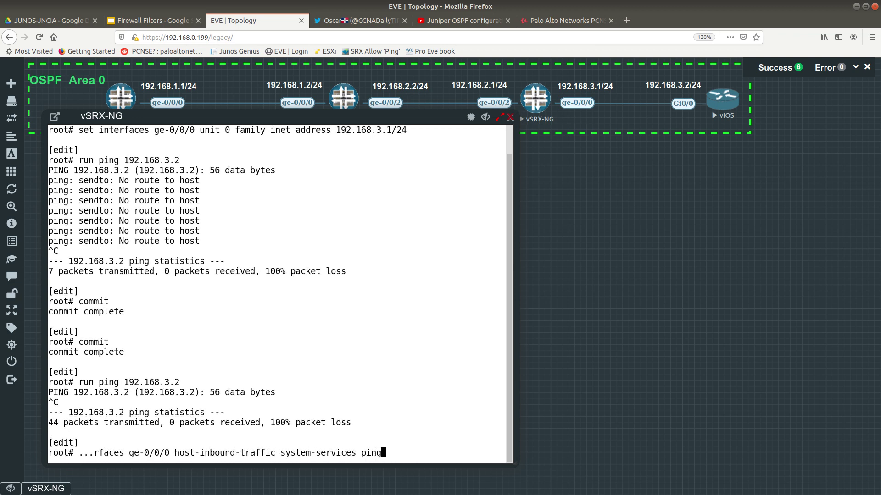
Allow host-inbound system-services ping on ge-0/0/0 in the trust zone, commit, and recall the ping
key(Return)
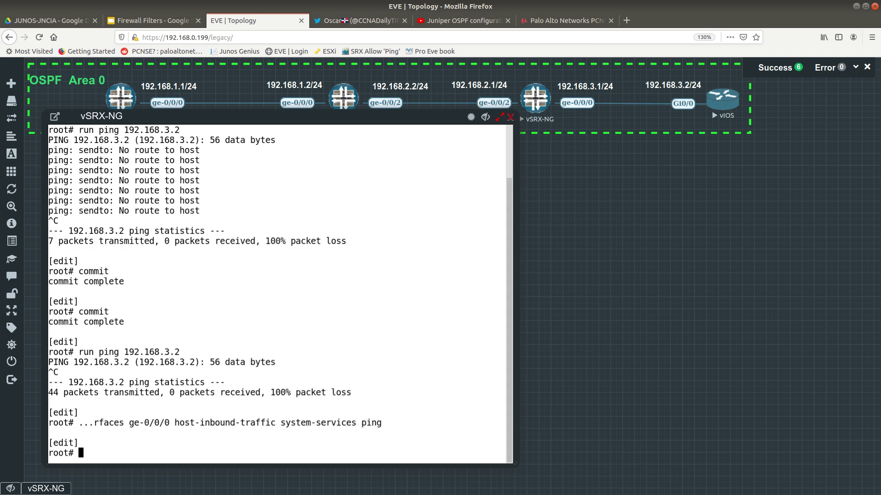
text(commit)
key(Return)
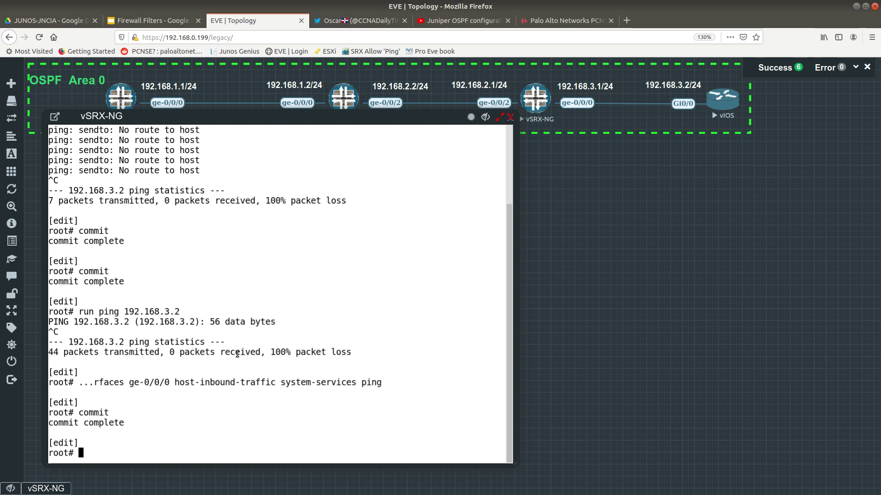
drag(49, 401, 133, 423)
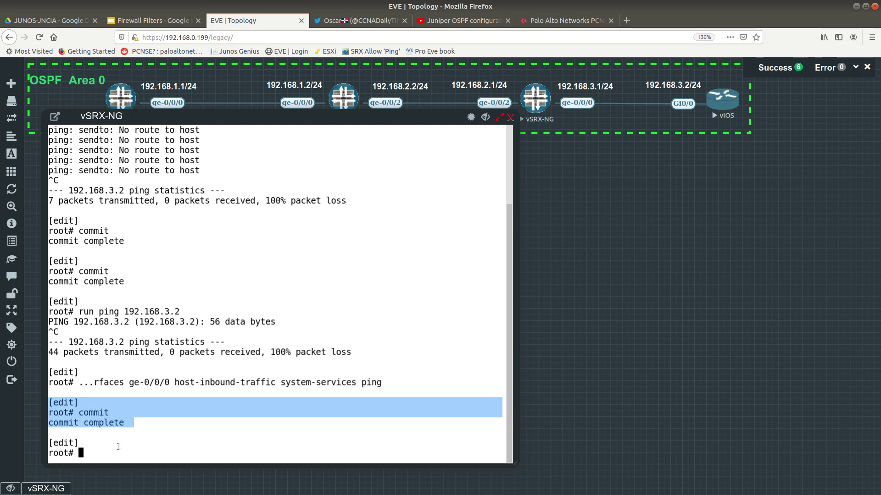
key(Up)
key(Up)
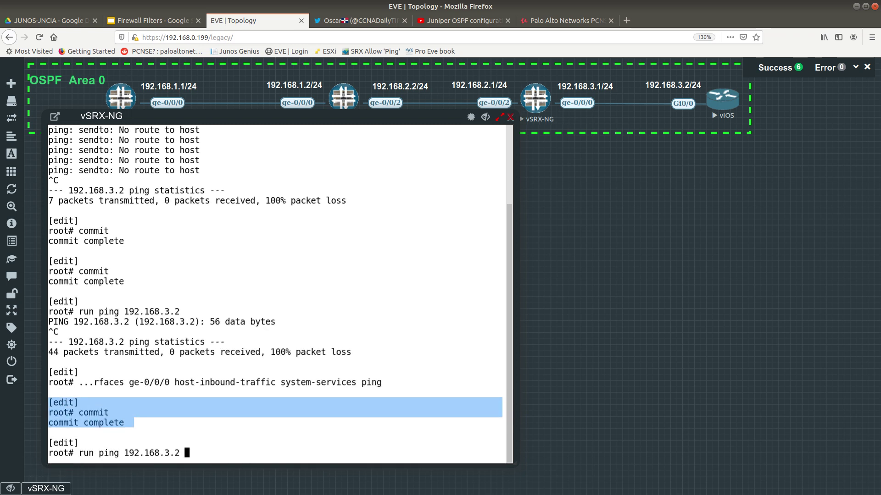
Ping 192.168.3.2 from the vSRX-NG until 7 of 7 replies return with 0% loss, then stop
key(Return)
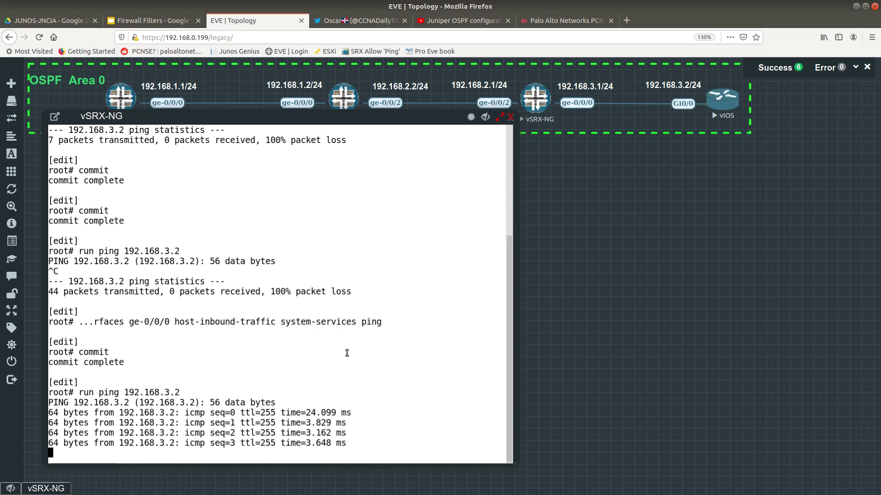
drag(395, 315, 280, 308)
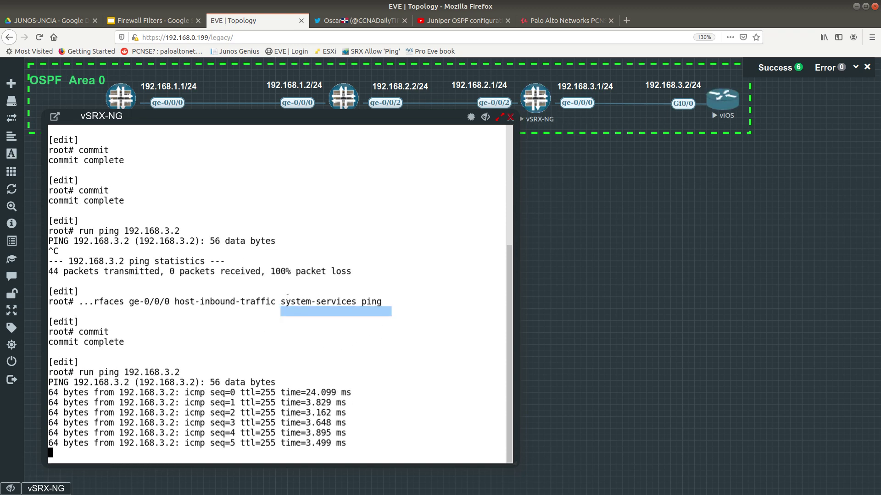
key(ctrl+c)
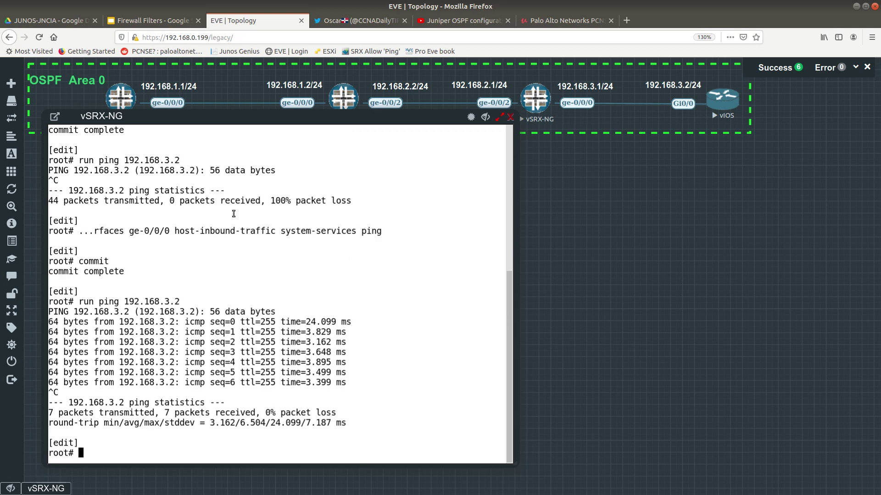
key(Up)
key(Up)
key(Up)
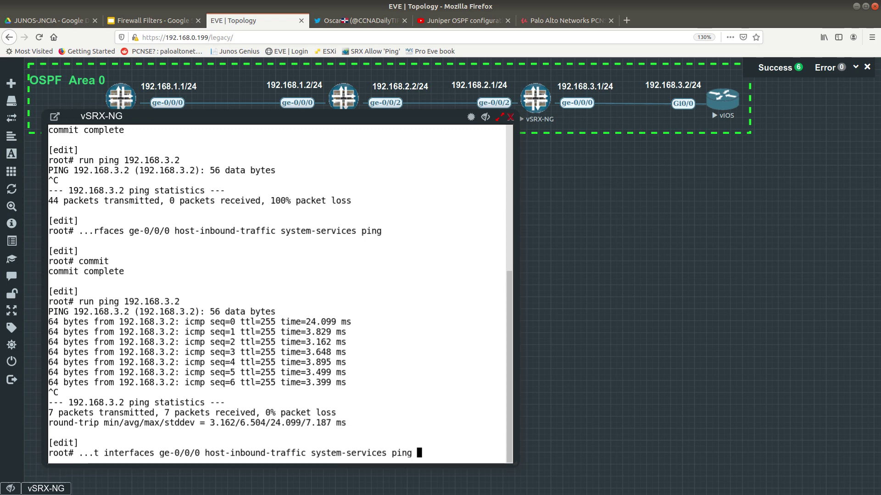
List the host-inbound protocols, then add 'host-inbound-traffic protocols ospf' on ge-0/0/0 in the trust zone
key(Down)
key(Down)
key(Down)
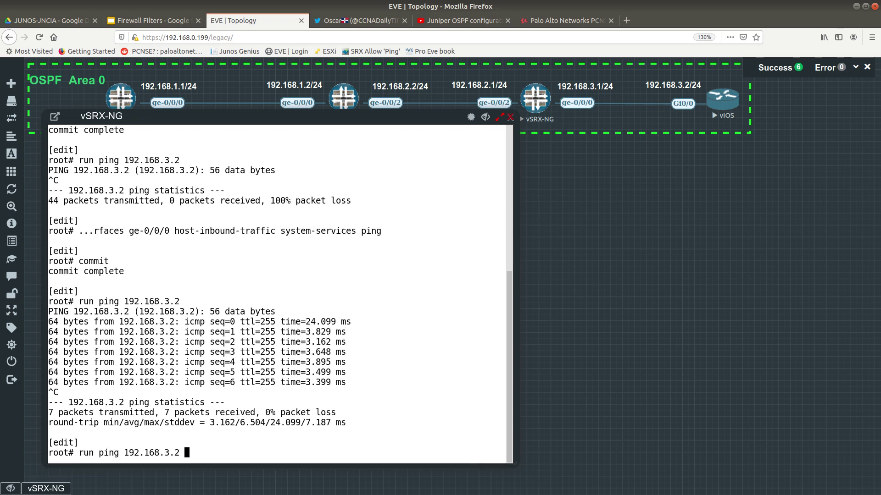
text(set )
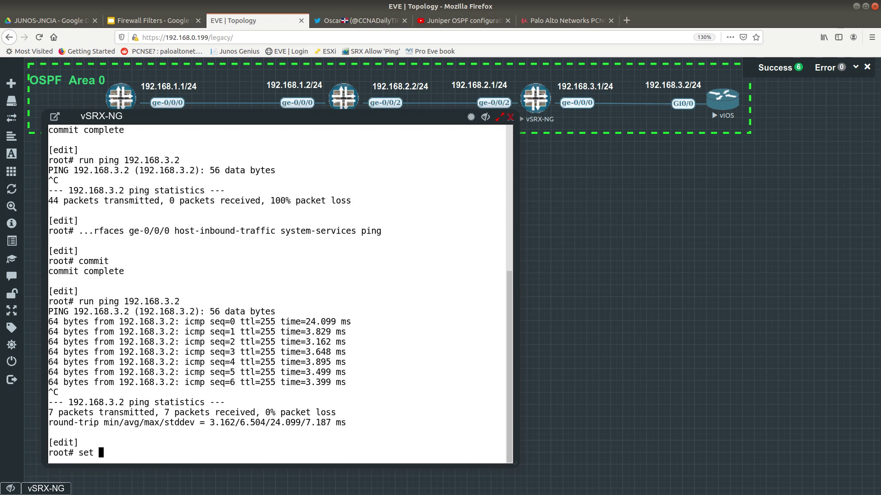
text(sec)
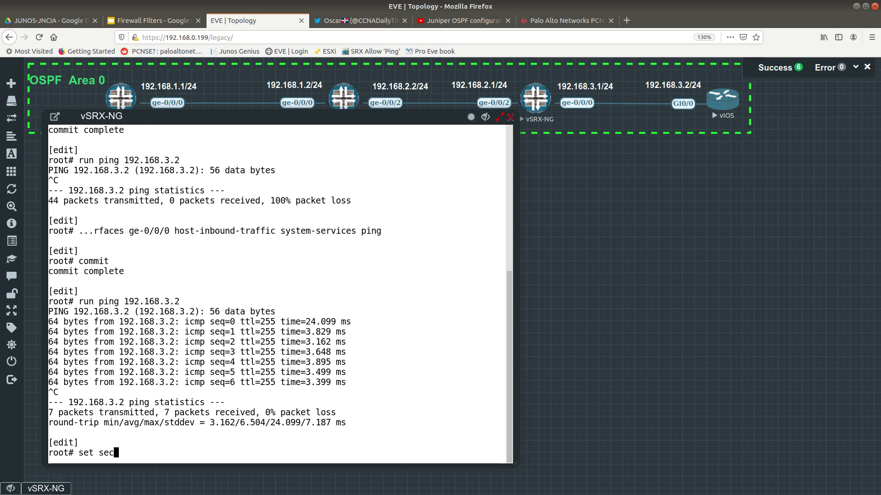
text(urity zo)
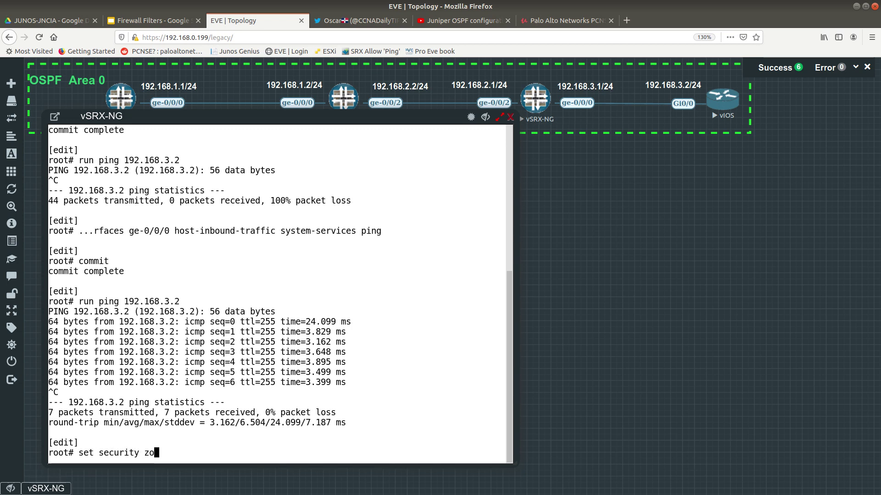
text(nes security-zone in g)
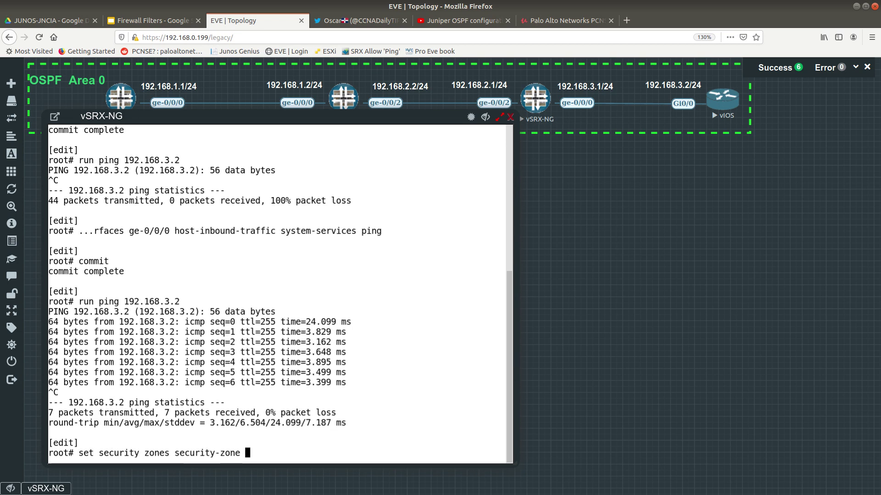
key(BackSpace)
key(BackSpace)
key(BackSpace)
key(BackSpace)
text(trust)
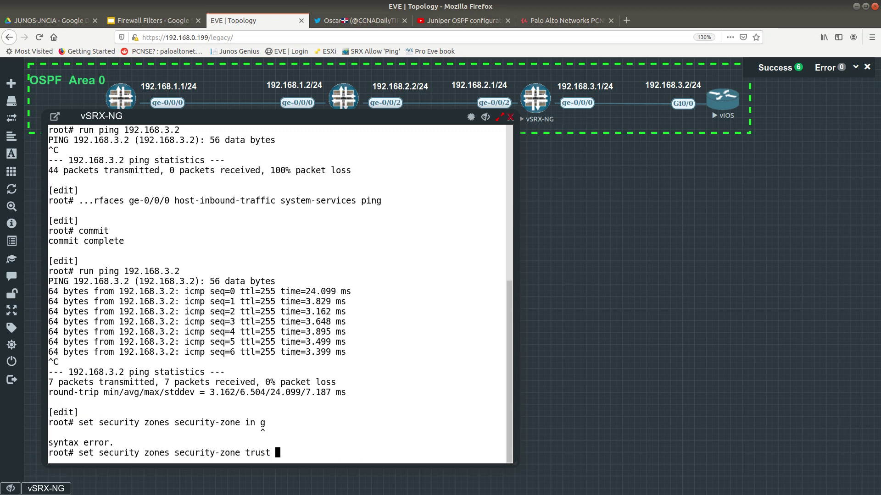
text(ge-0/0/0)
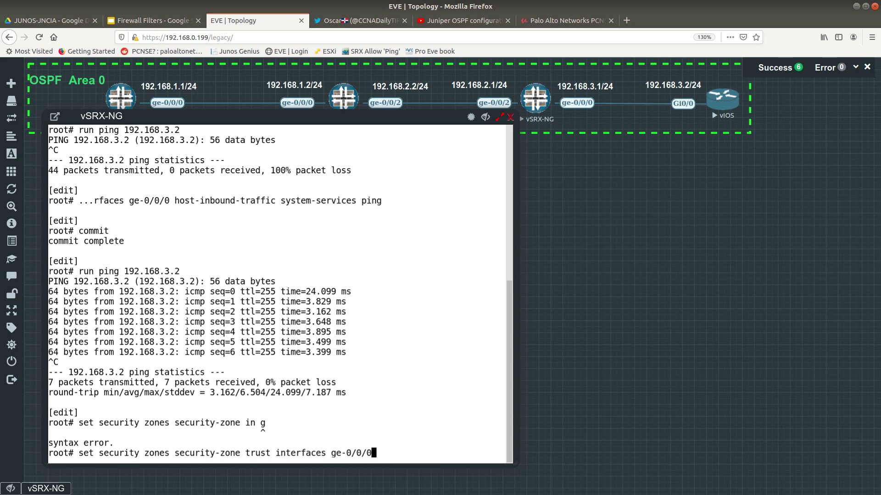
text(host-inbound-traffic )
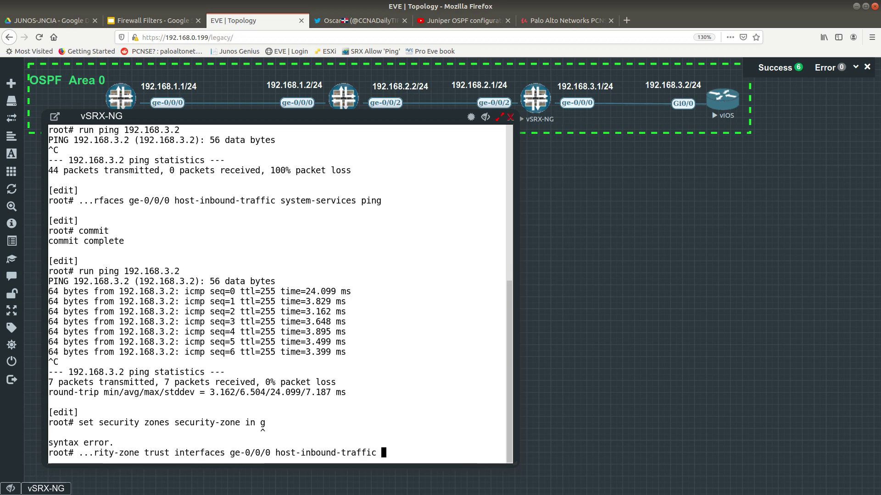
text(protocols)
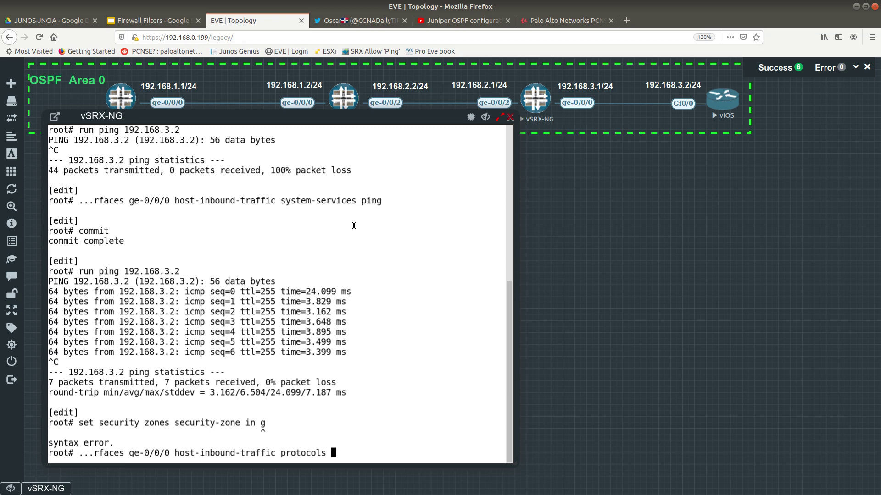
text(?)
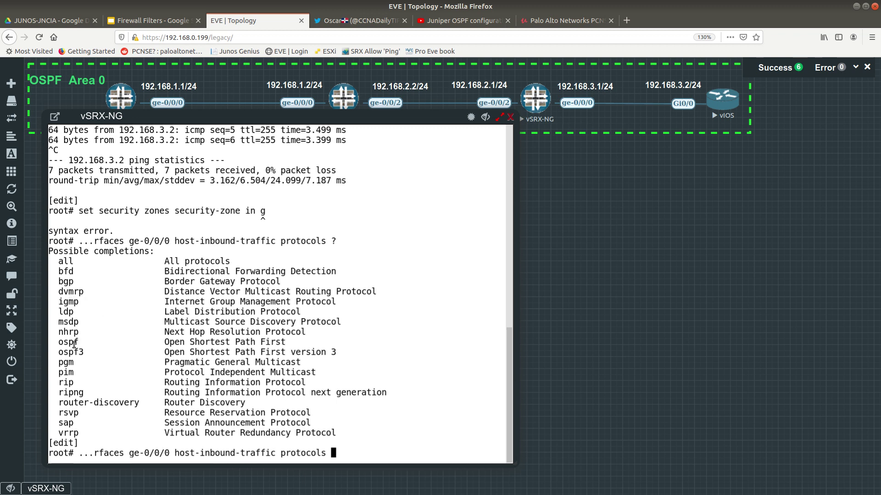
drag(56, 352, 82, 353)
double_click(75, 381)
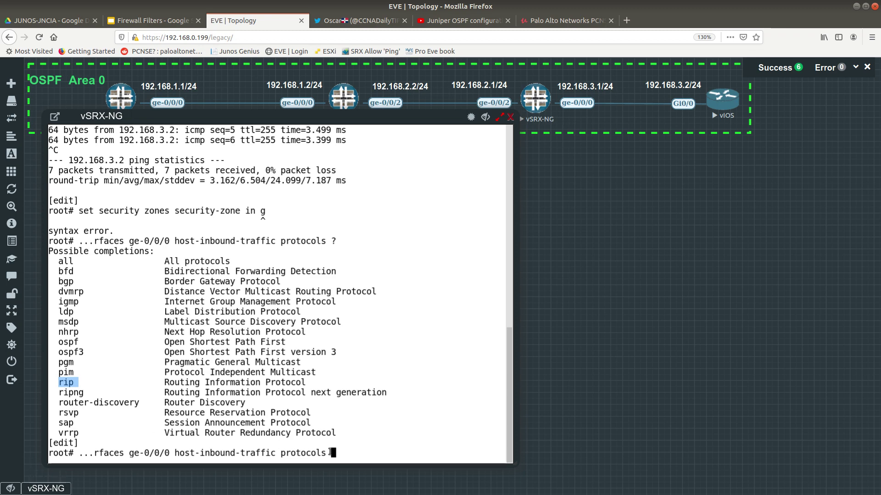
text(ospf)
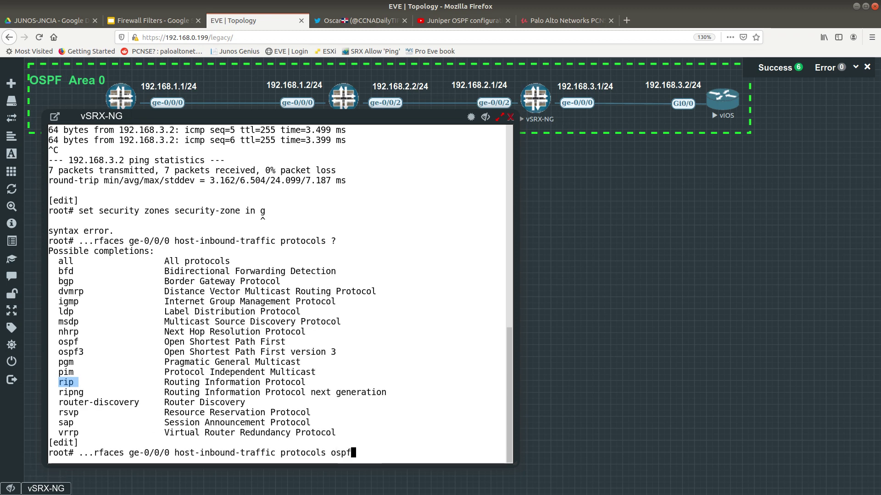
key(Return)
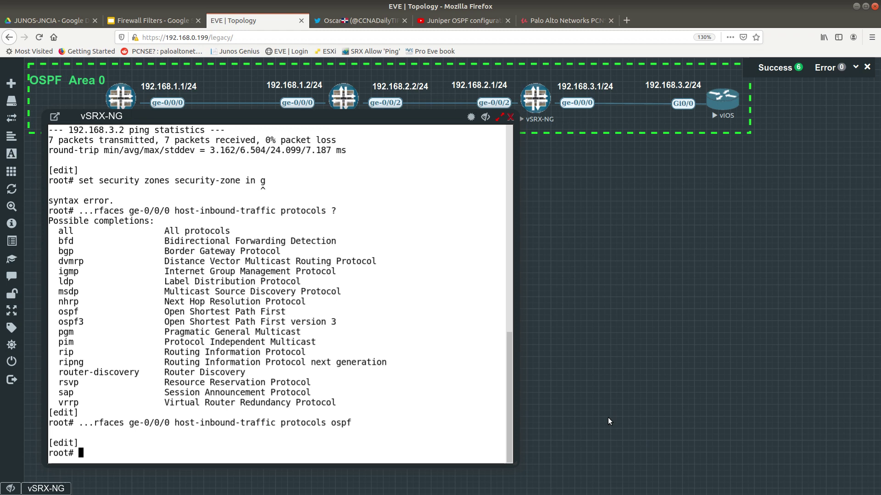
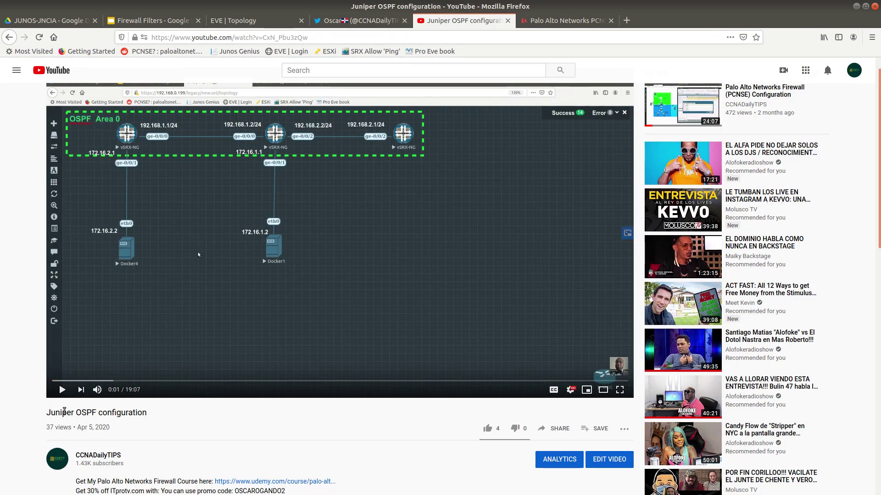
Leave the YouTube video and return to the EVE-NG lab topology with the vSRX-NG console
drag(46, 412, 149, 412)
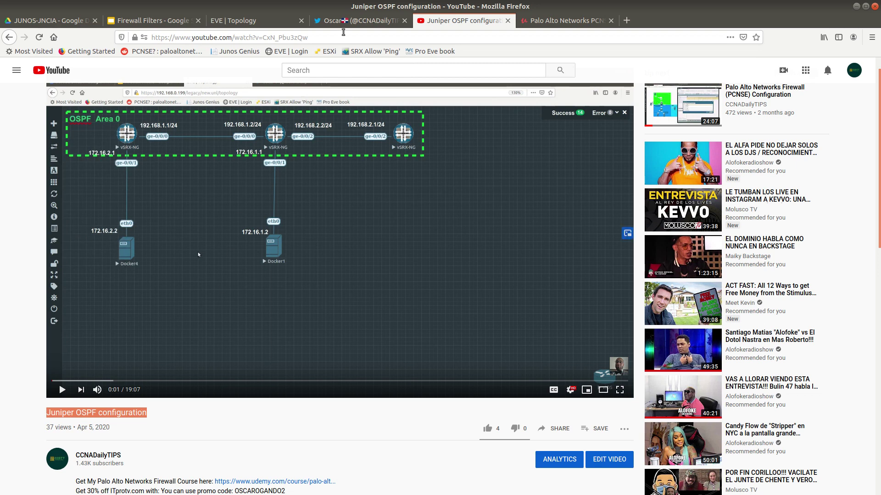
click(235, 22)
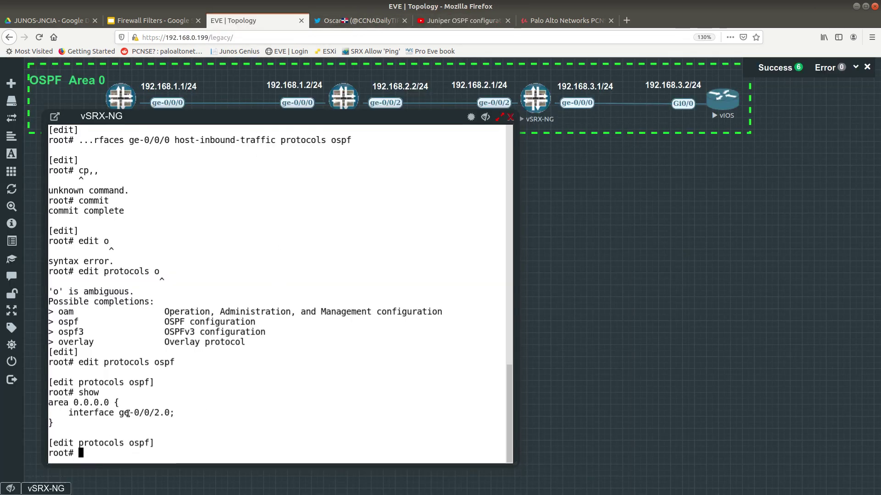
Add ge-0/0/0.0 to OSPF area 0 on the vSRX-NG and review both area 0 interfaces
text(set s)
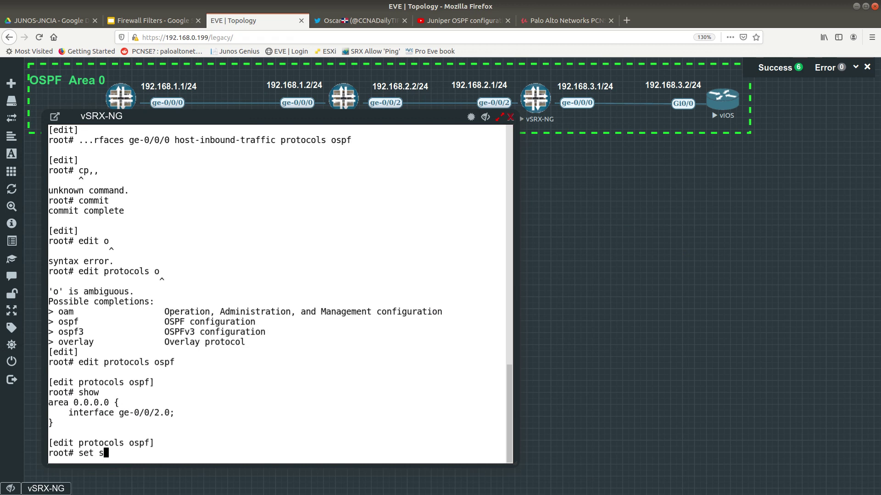
key(BackSpace)
text(area 0 )
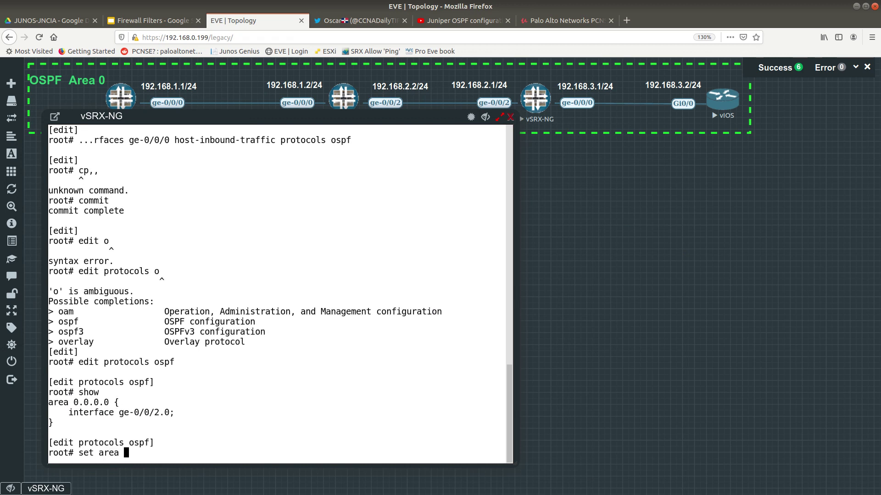
text(interface ge-0/0/2.0)
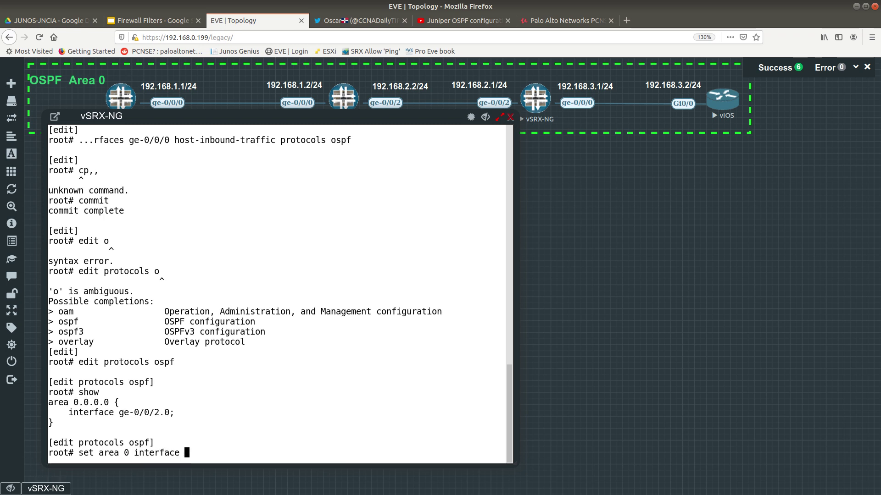
key(BackSpace)
key(BackSpace)
key(BackSpace)
key(BackSpace)
text(0.0)
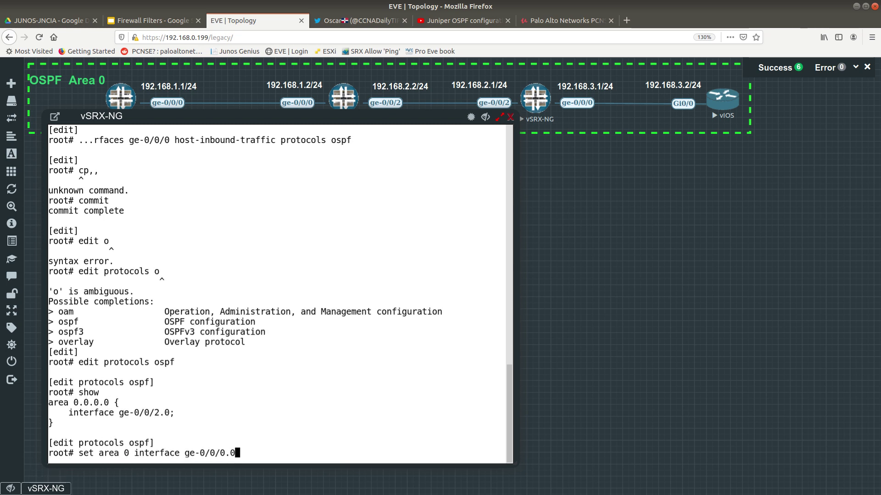
key(Return)
text(show)
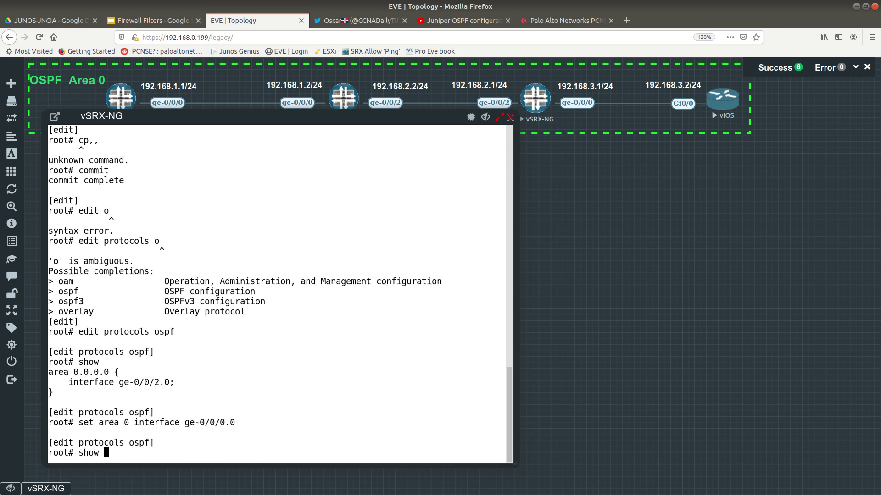
key(Return)
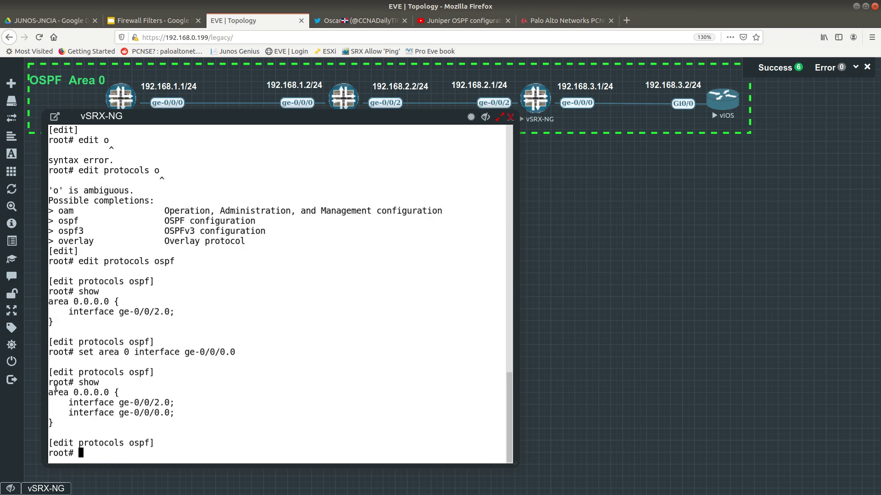
drag(49, 392, 109, 393)
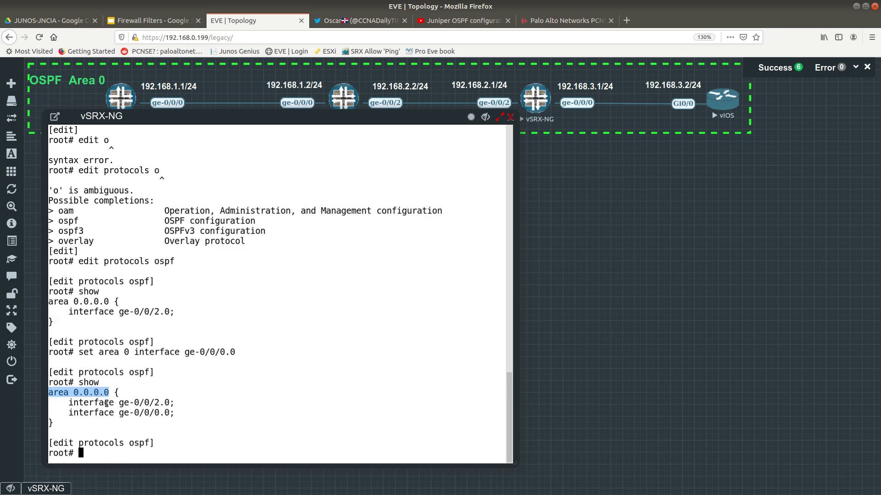
drag(165, 404, 154, 404)
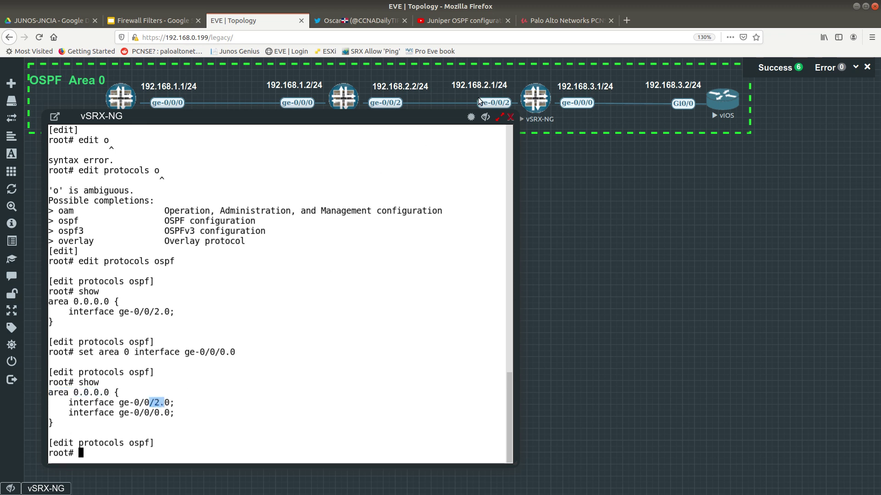
mouse_move(164, 403)
mouse_down()
mouse_move(152, 405)
mouse_move(165, 413)
mouse_up()
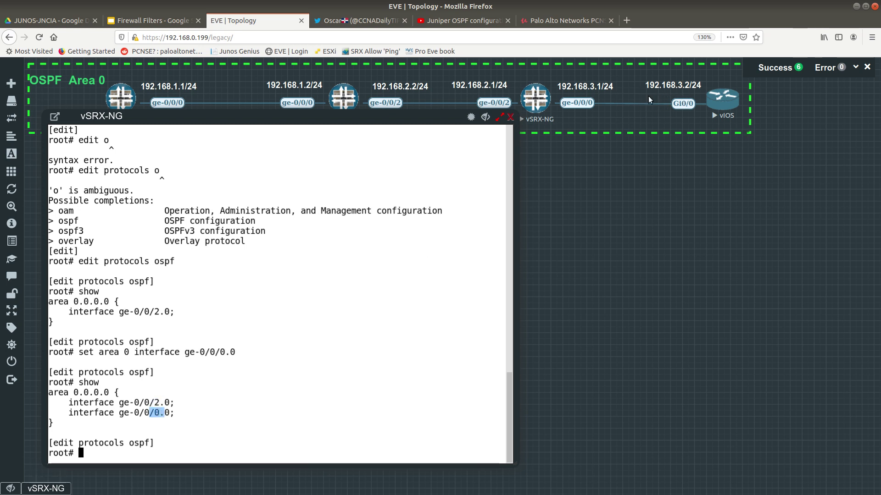
Commit the OSPF change and list the vSRX's OSPF neighbors
text(commit)
key(Return)
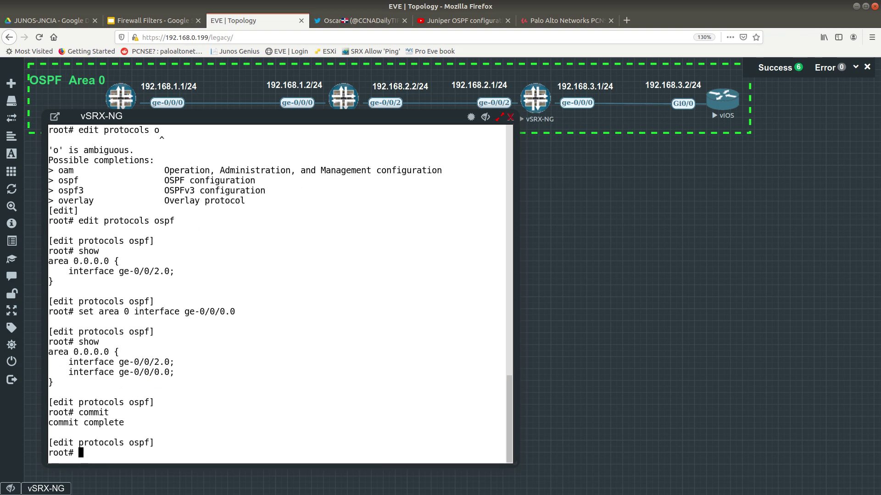
key(Return)
text(run )
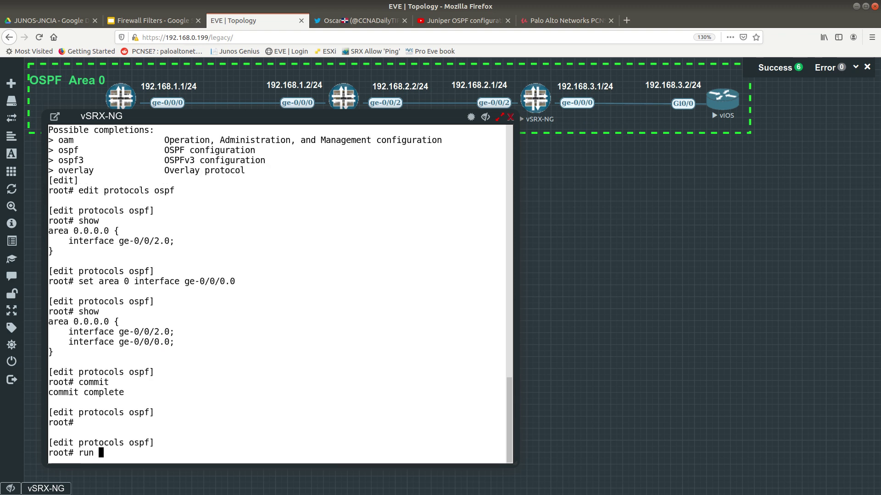
text(show ospfn)
key(BackSpace)
text(neighbor)
key(Return)
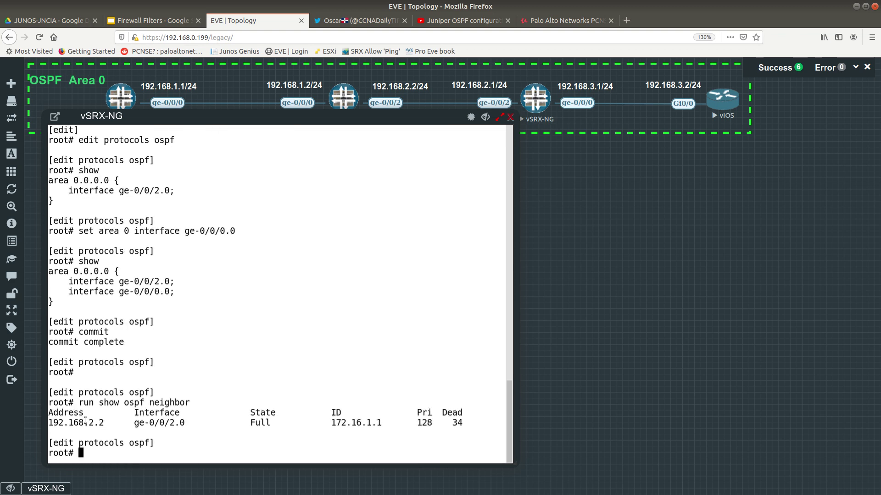
Confirm neighbor 192.168.2.2 is Full, then bring up the vIOS router's console
drag(109, 424, 54, 426)
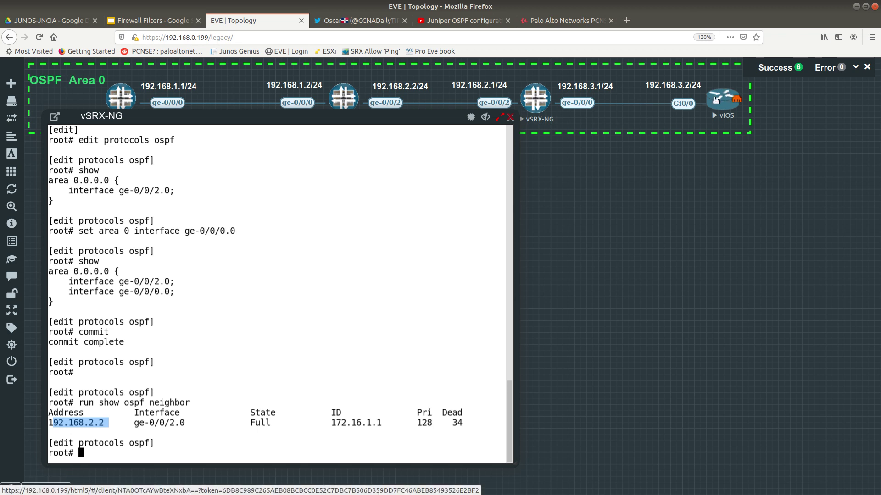
drag(79, 422, 83, 422)
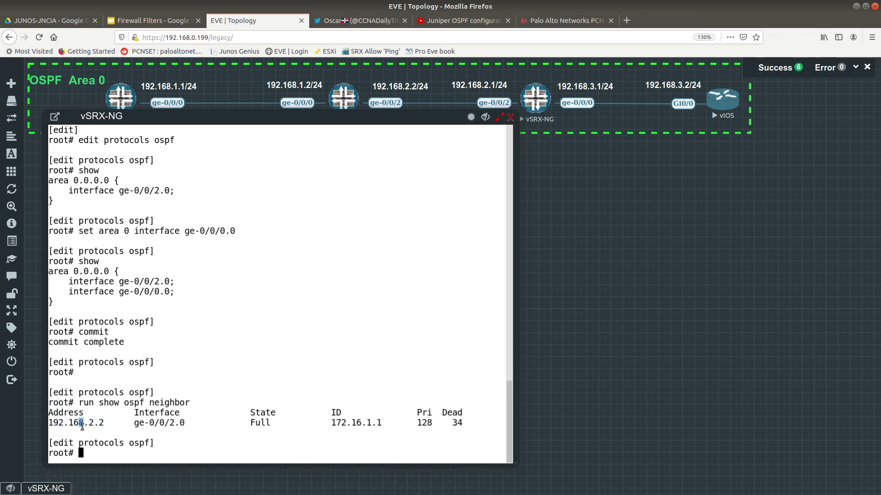
drag(191, 425, 143, 412)
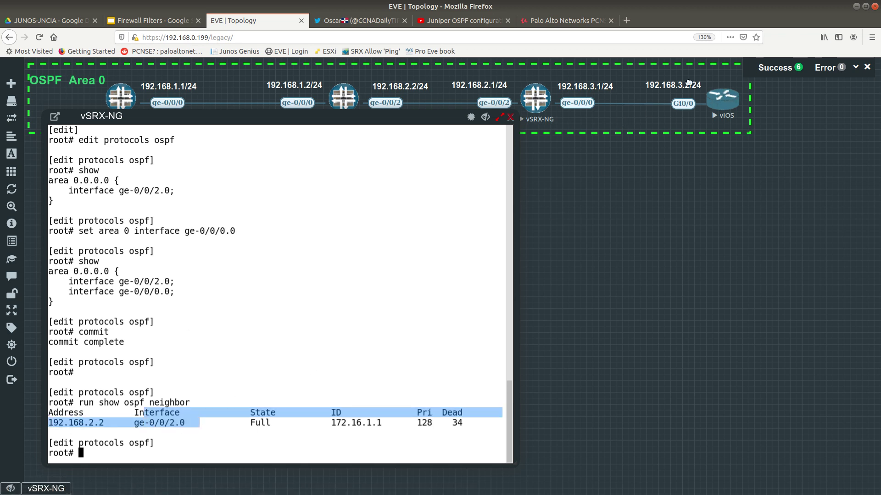
click(710, 105)
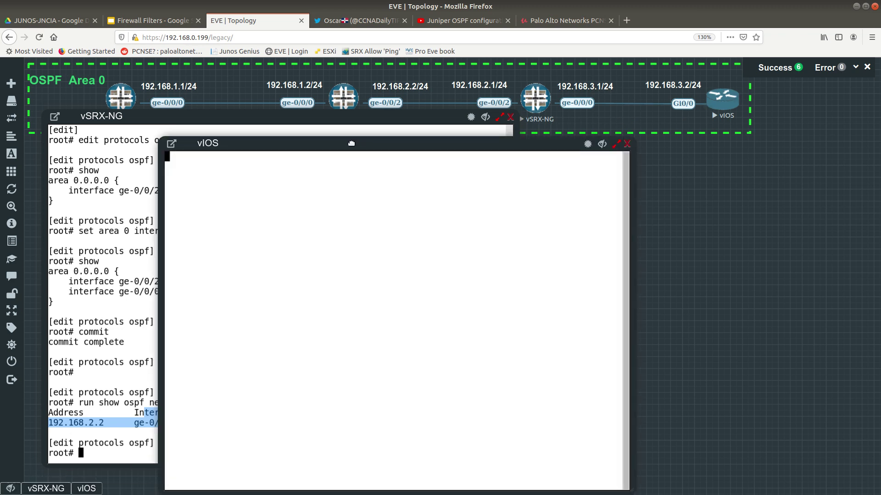
Start OSPF process 1 on the vIOS router with 'router ospf 1'
click(264, 132)
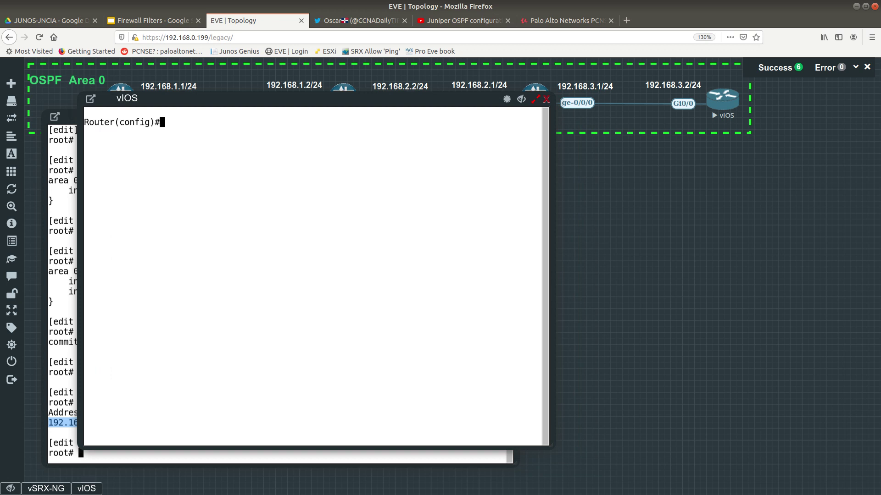
text(router osp)
key(Tab)
text(f )
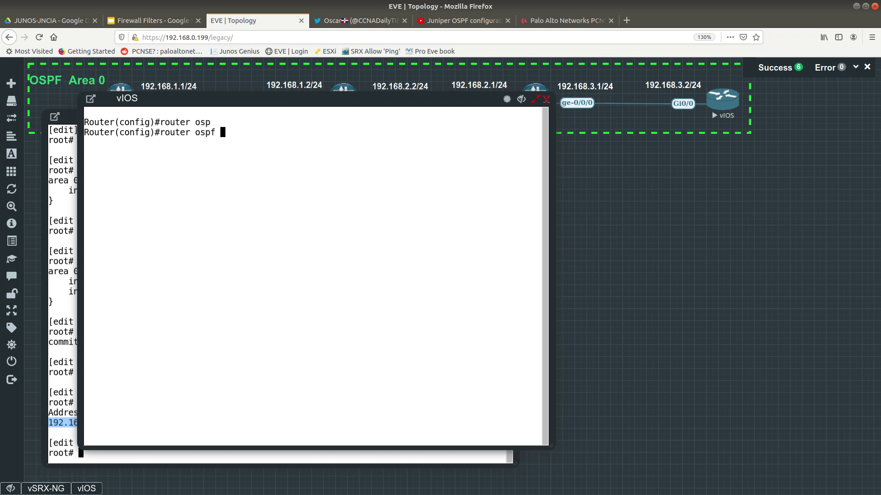
text(1)
key(Return)
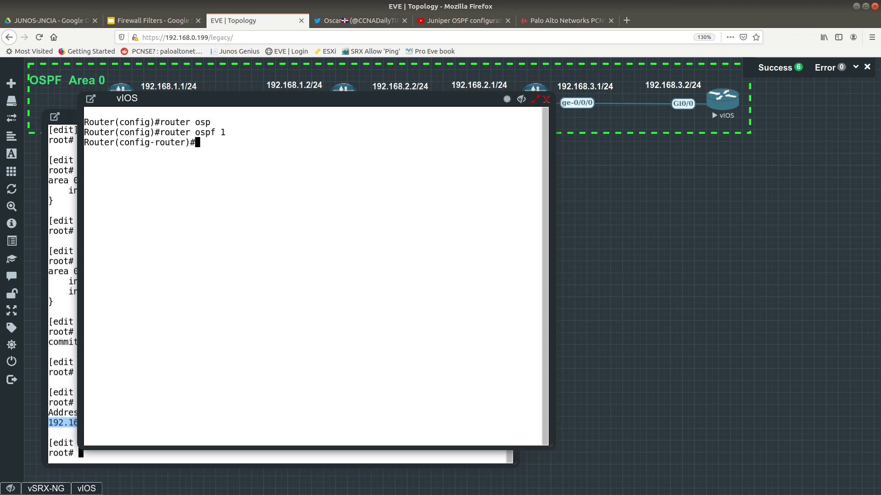
Advertise network 192.168.3.0 255.255.255.0 in OSPF area 0
text(net)
key(Tab)
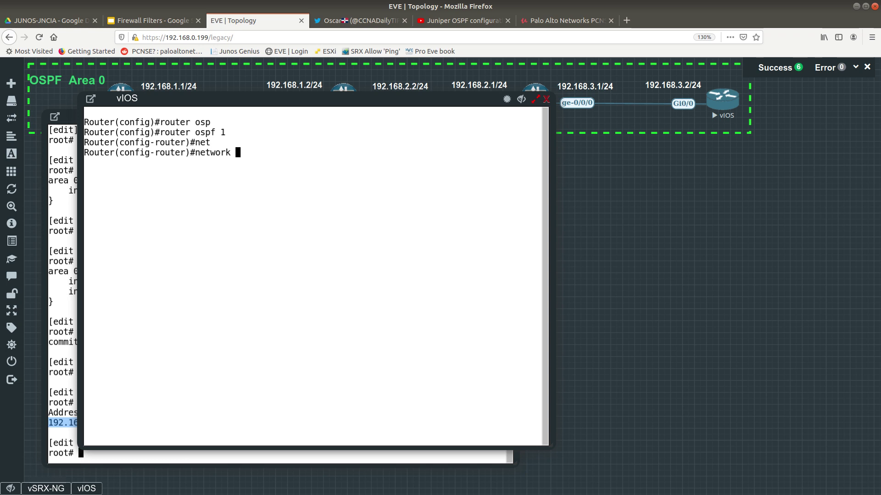
text(192.168.3.0)
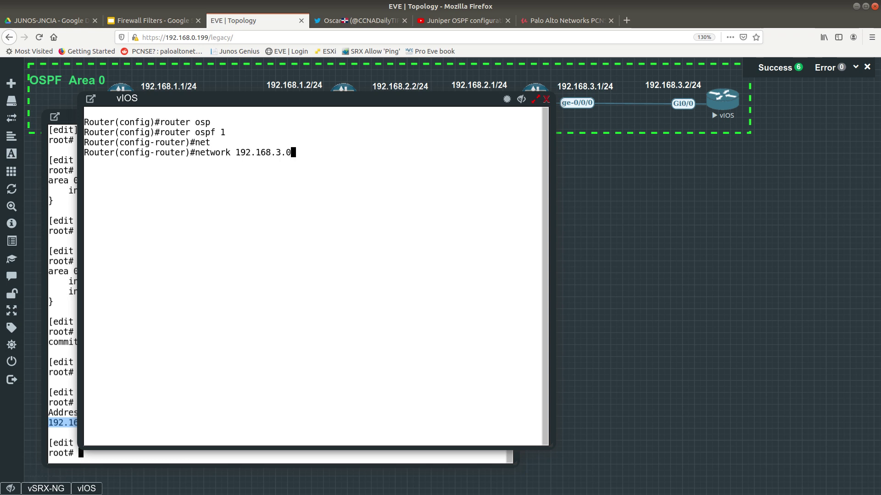
text( 255.255.255.0 a)
key(Tab)
text(0)
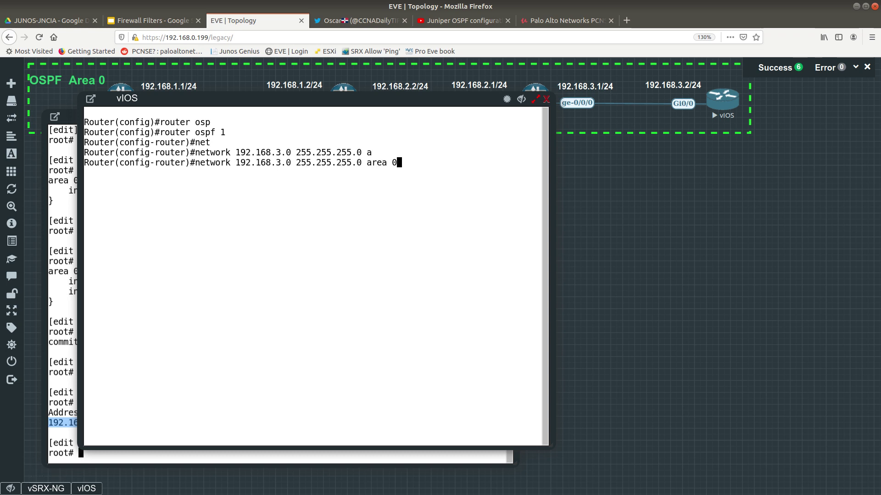
key(Return)
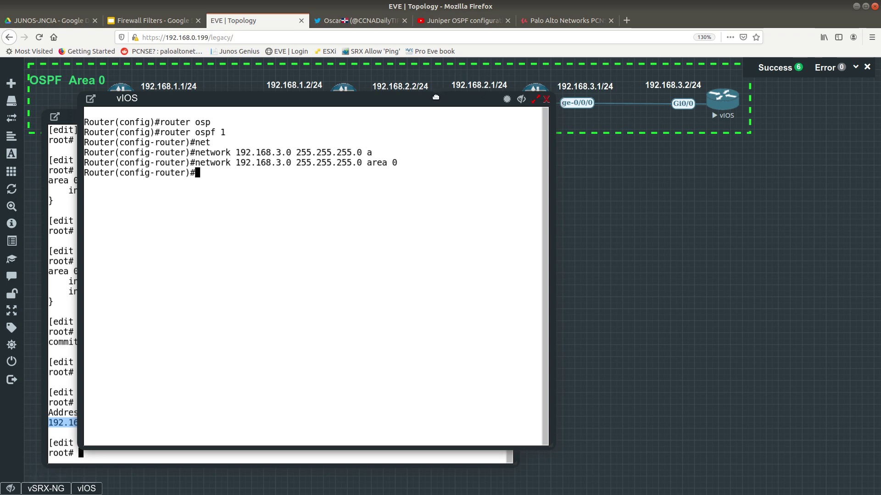
Check the log for the FULL adjacency with 192.168.2.1 on GigabitEthernet0/0
drag(438, 97, 432, 117)
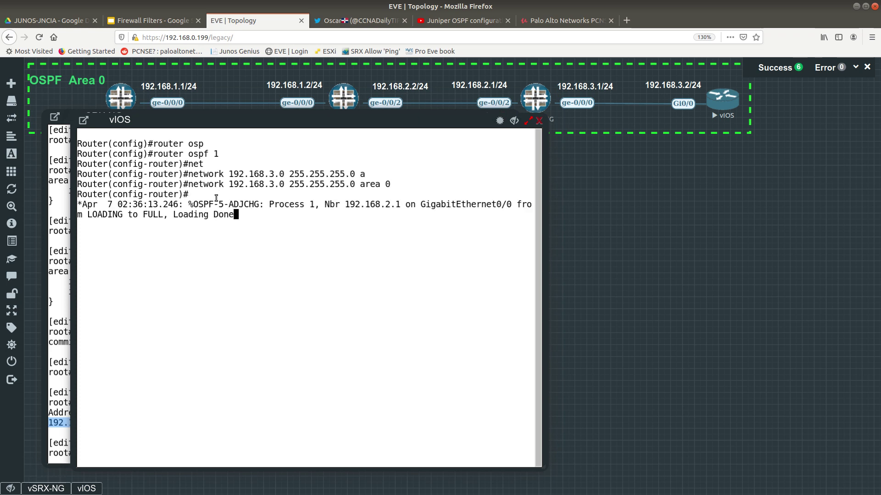
drag(238, 215, 81, 204)
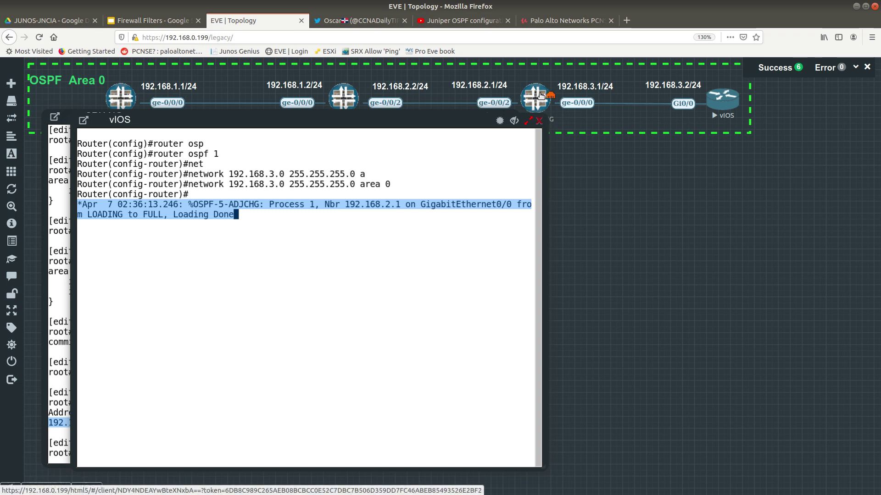
click(337, 204)
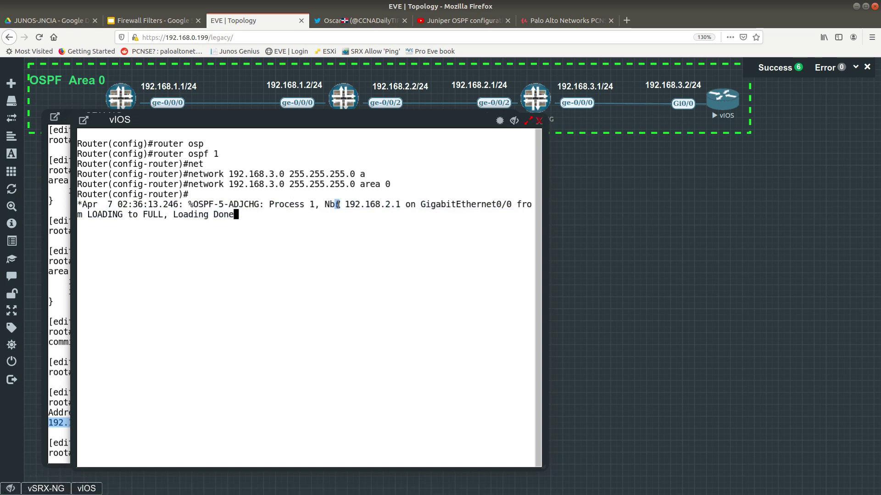
drag(421, 204, 497, 203)
key(Return)
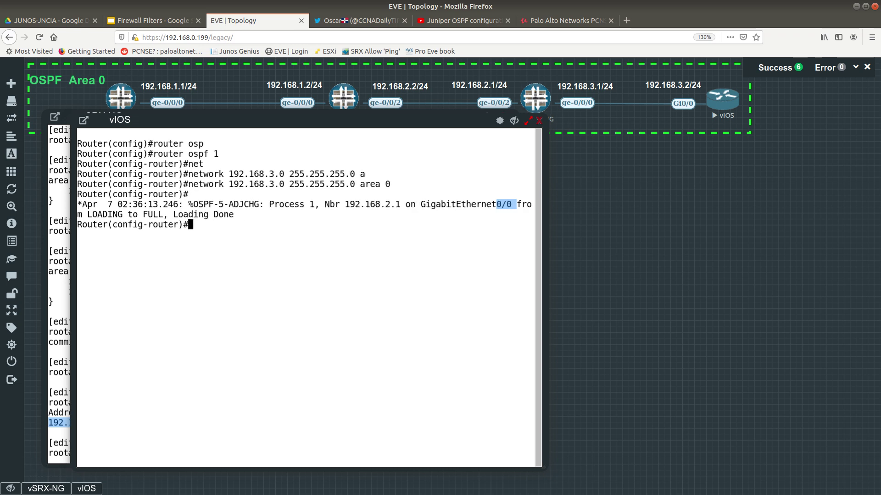
Rerun the vSRX neighbor check and inspect 192.168.3.2 on ge-0/0/0.0, priority 1, dead timer 36
click(64, 275)
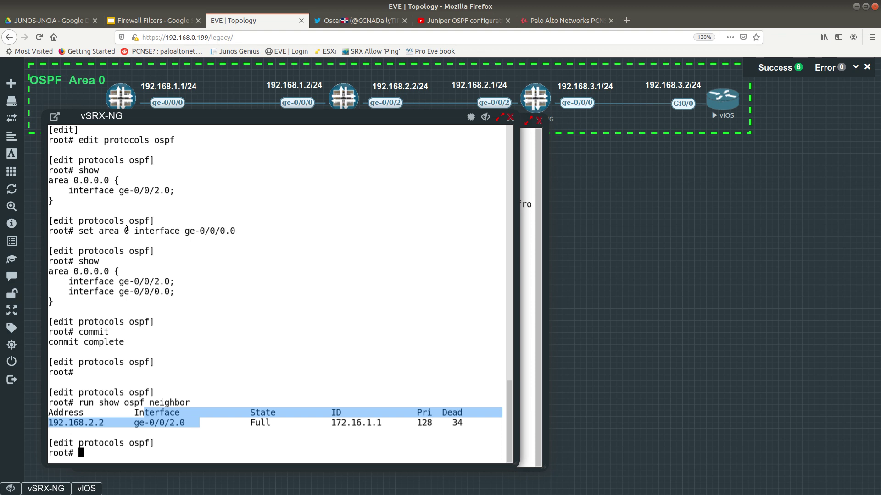
key(Up)
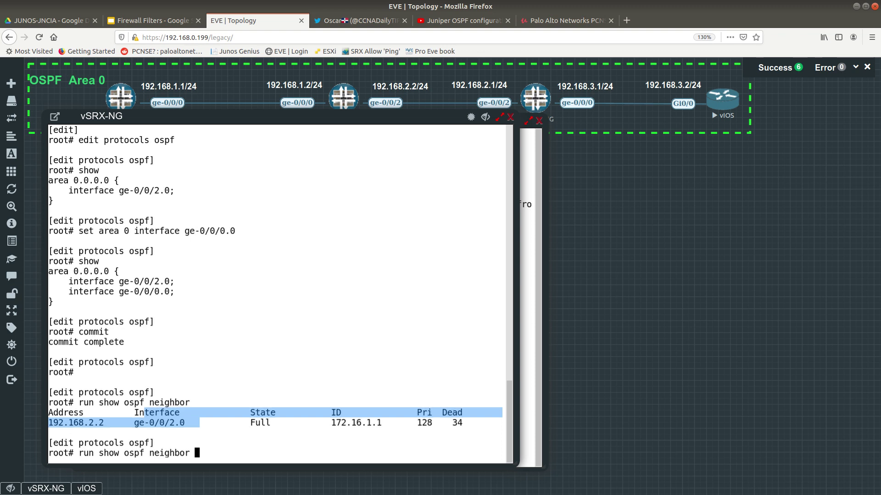
key(Return)
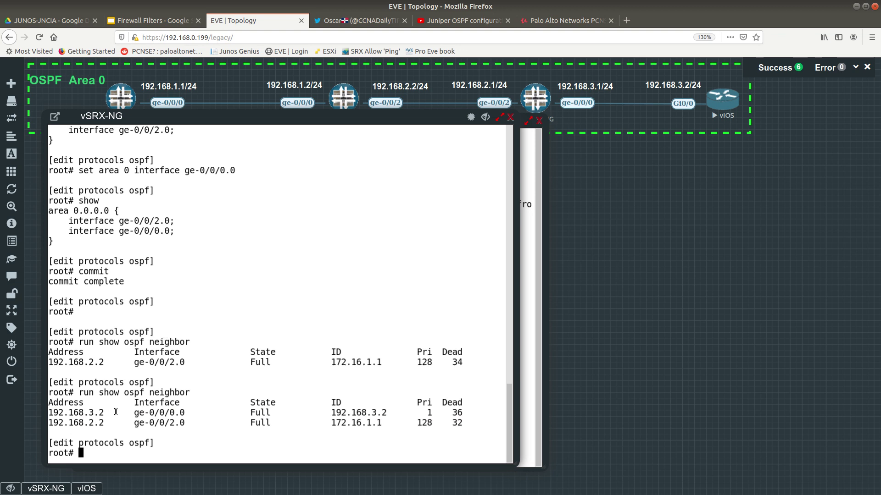
drag(99, 412, 52, 410)
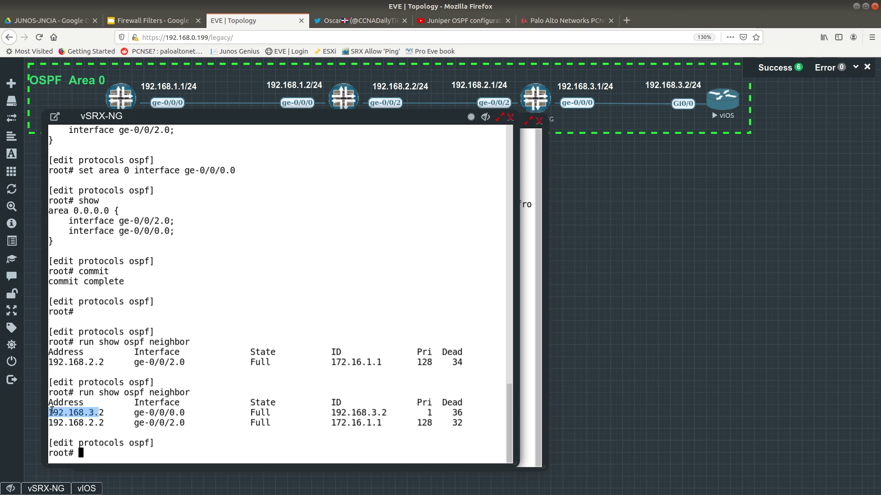
drag(135, 414, 174, 407)
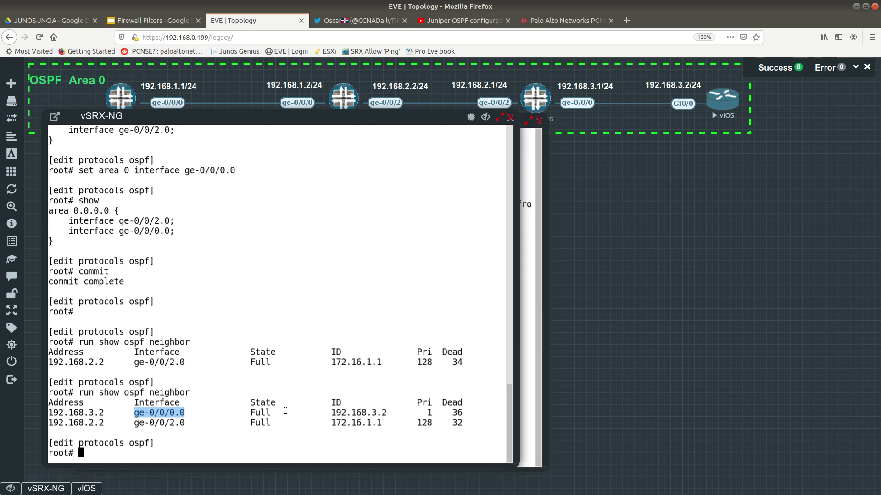
double_click(365, 411)
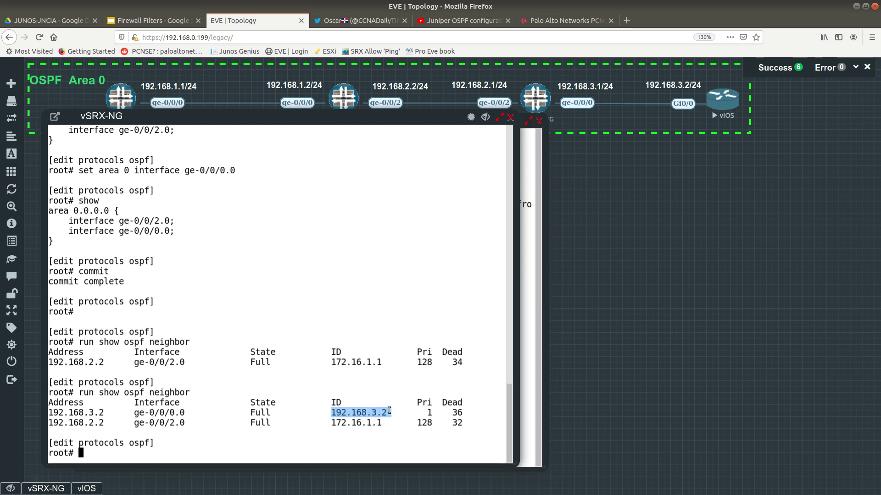
double_click(427, 412)
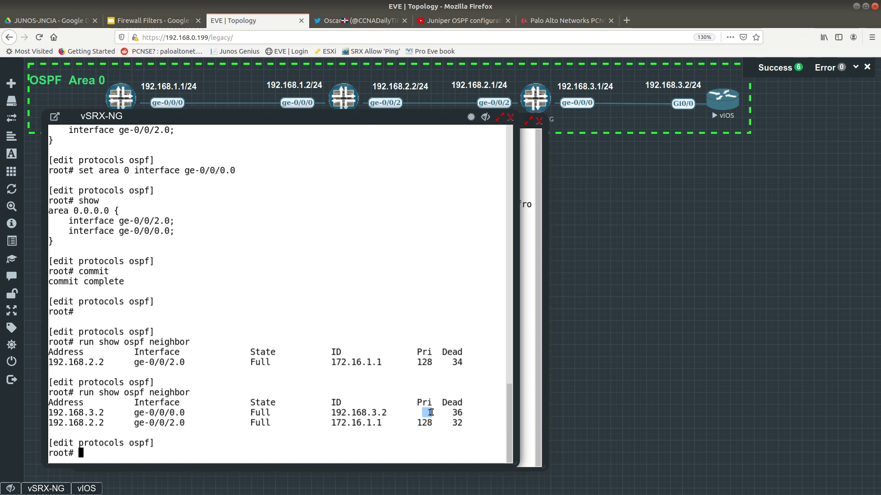
double_click(457, 412)
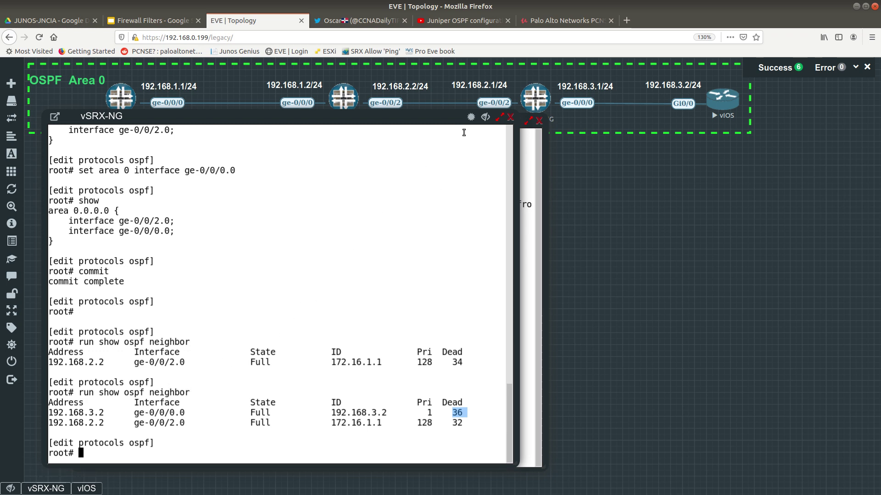
Exit configuration mode on vIOS and run 'show ip ospf neighbor'
click(485, 119)
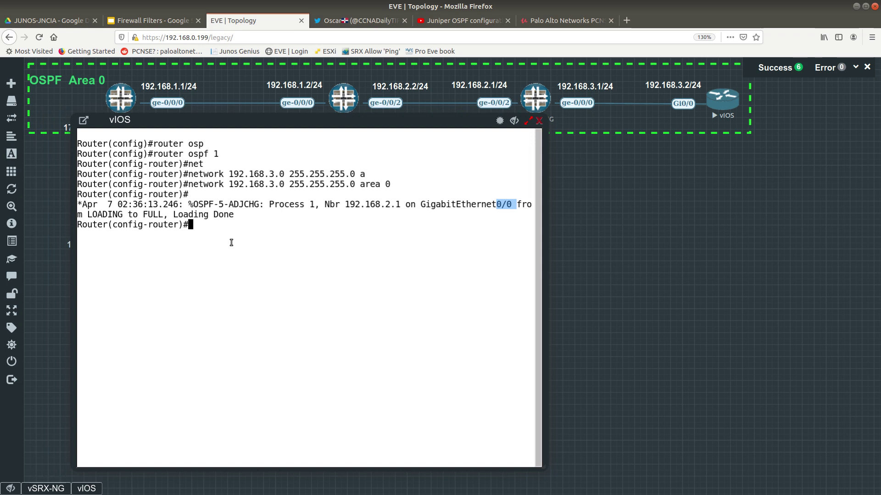
text(end)
key(Return)
text(show)
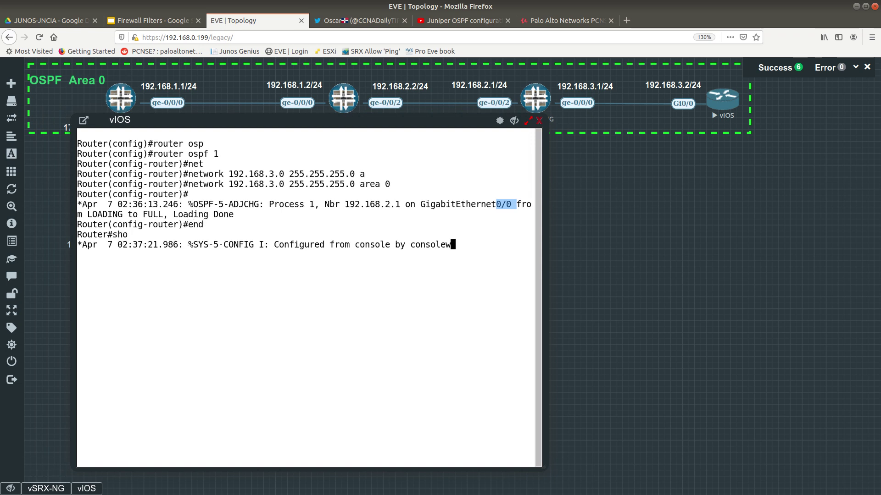
text( ip os)
key(Tab)
text(ne)
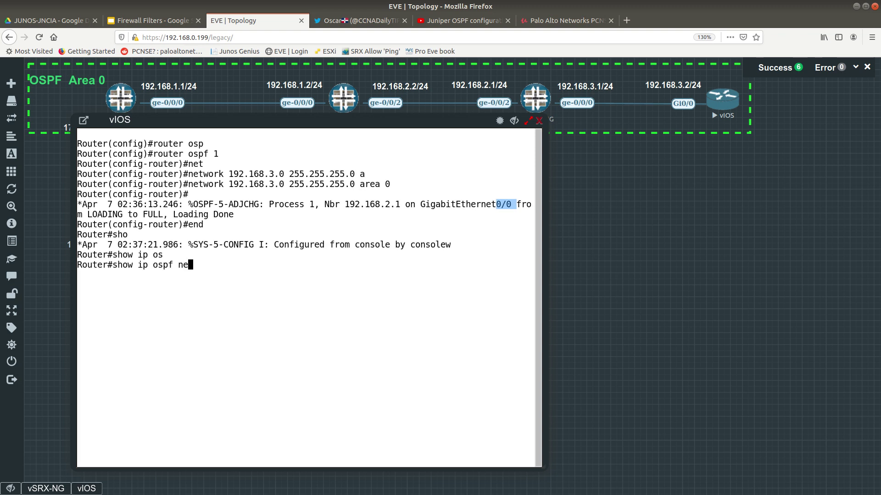
key(Tab)
key(Return)
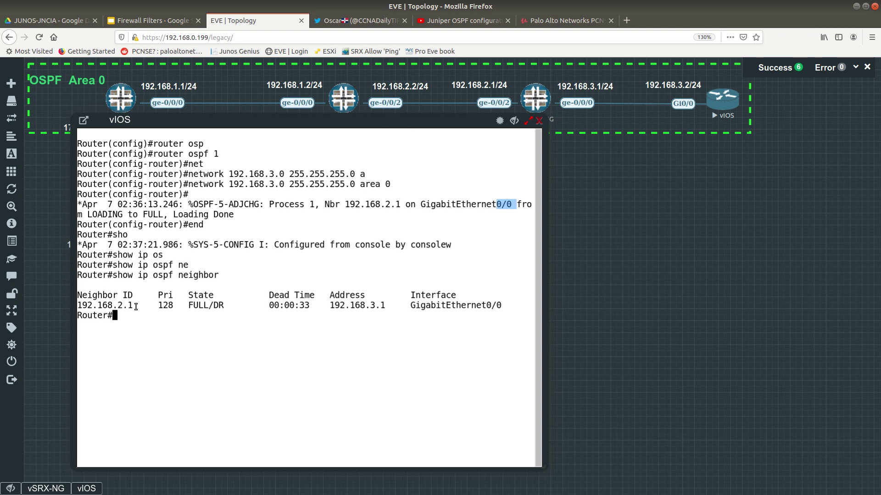
Review neighbor 192.168.2.1: priority 128, dead time, interface GigabitEthernet0/0
drag(154, 306, 217, 306)
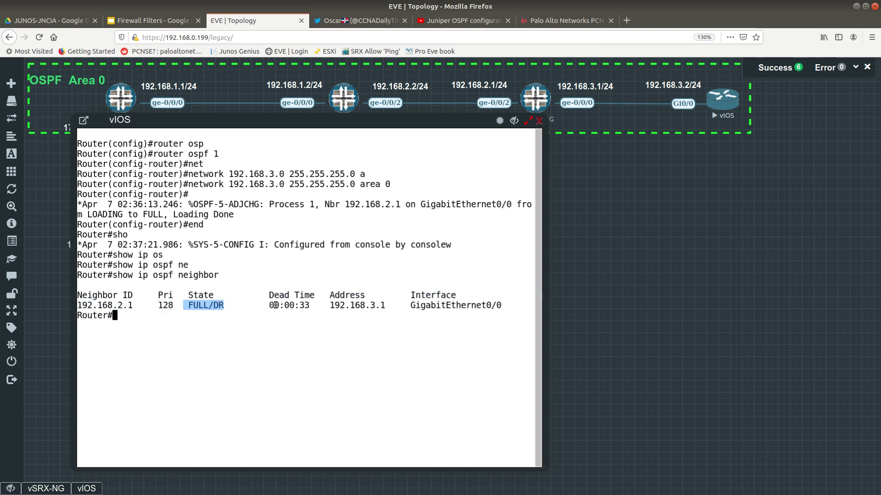
drag(264, 305, 385, 304)
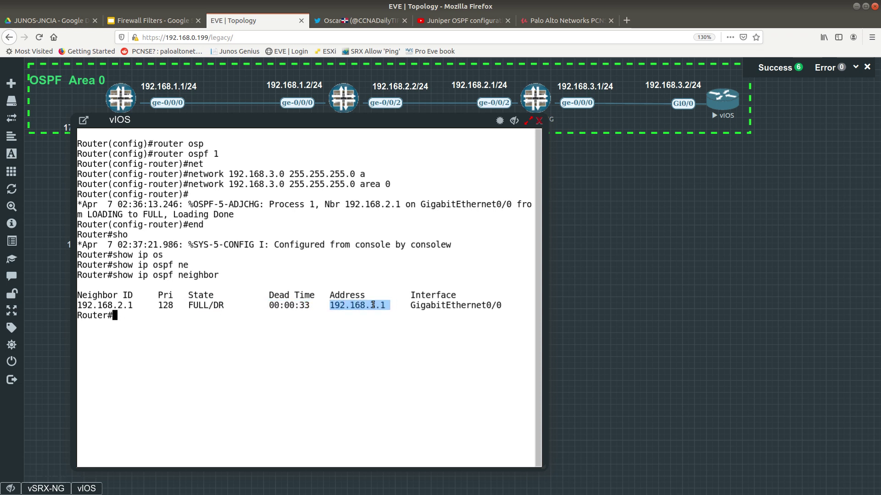
drag(406, 305, 498, 306)
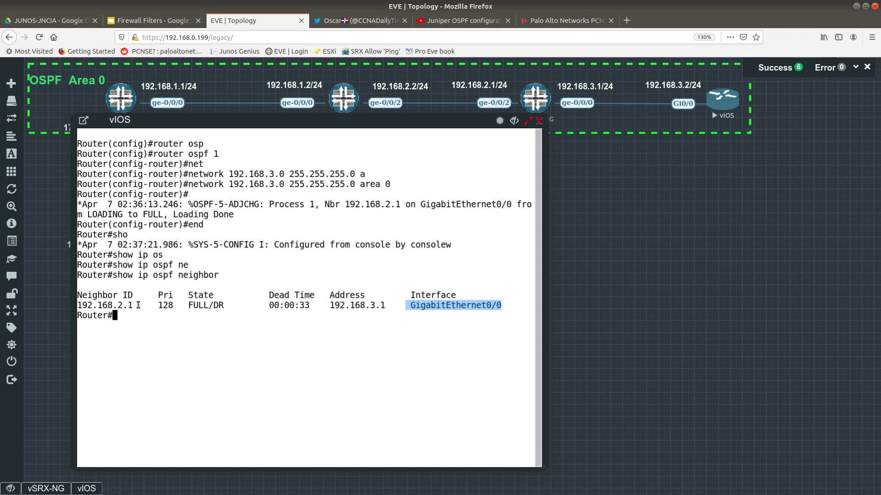
drag(138, 305, 95, 299)
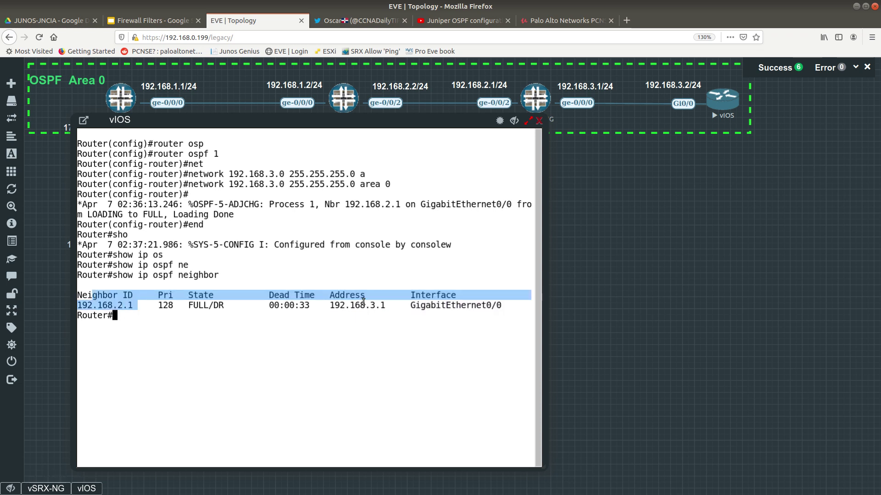
drag(356, 305, 385, 305)
click(205, 315)
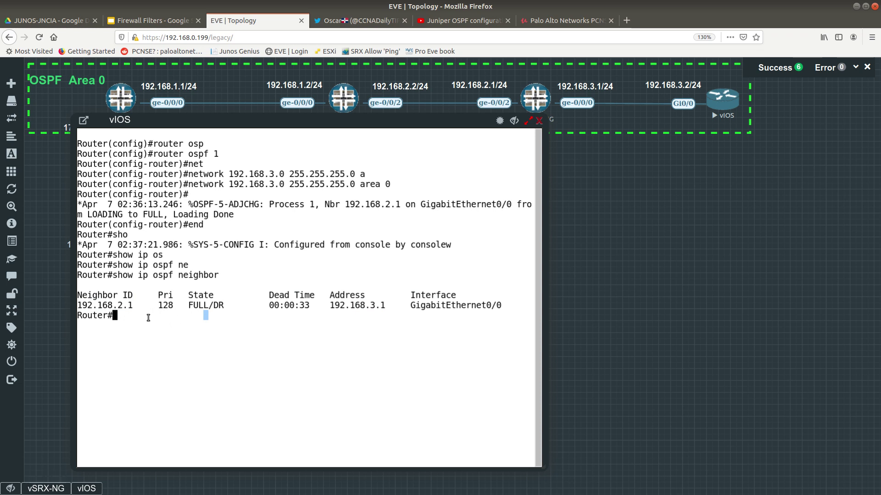
Run 'show ip route ospf' on the vIOS router
text(show )
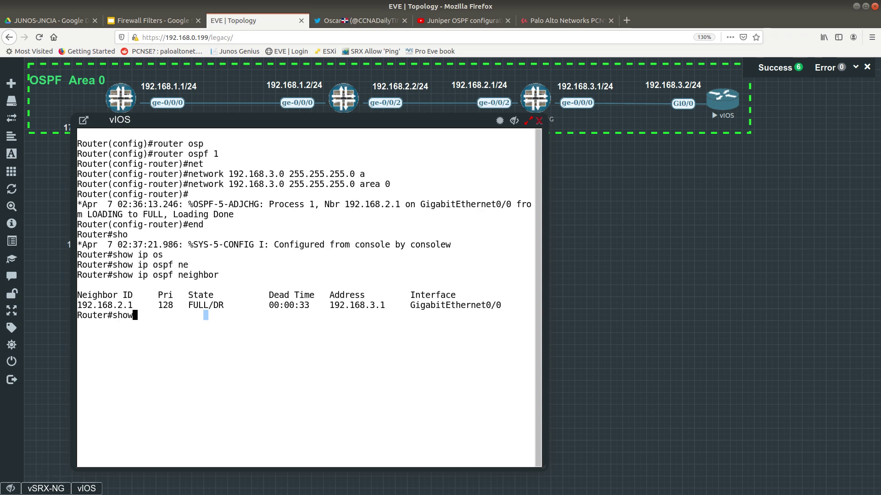
text(ip ro)
text(u)
key(Tab)
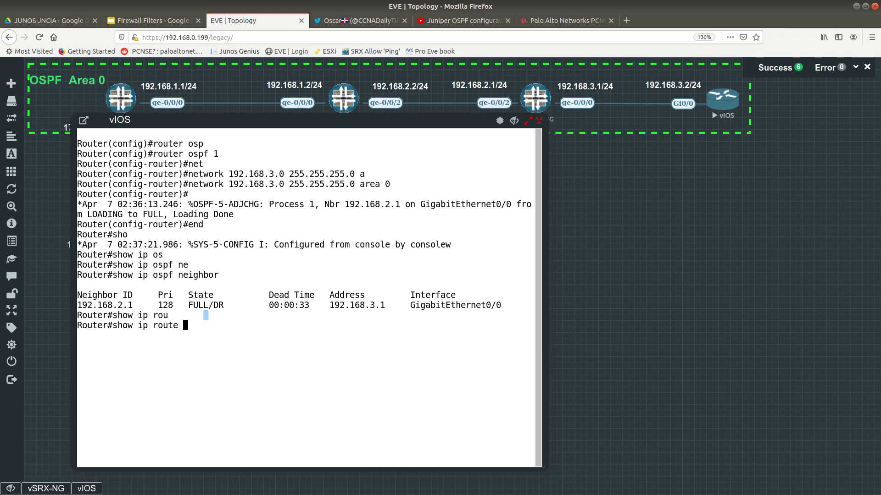
text(os)
key(Tab)
key(Return)
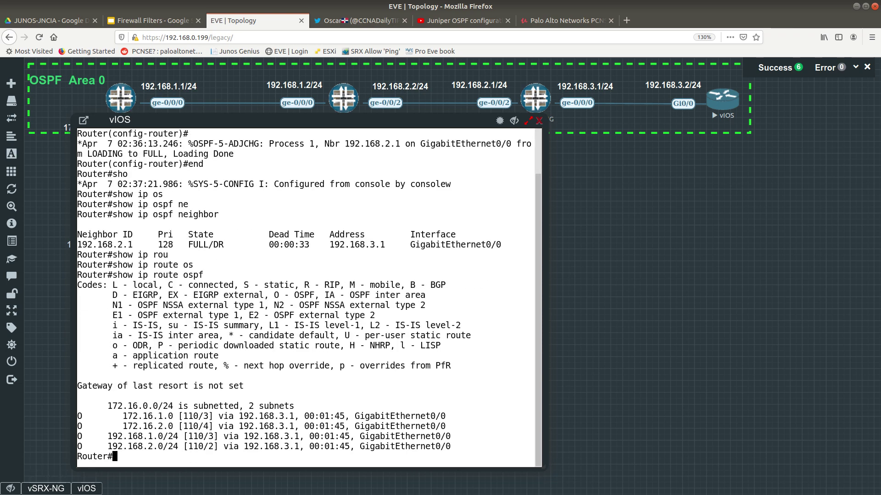
key(Return)
key(Return)
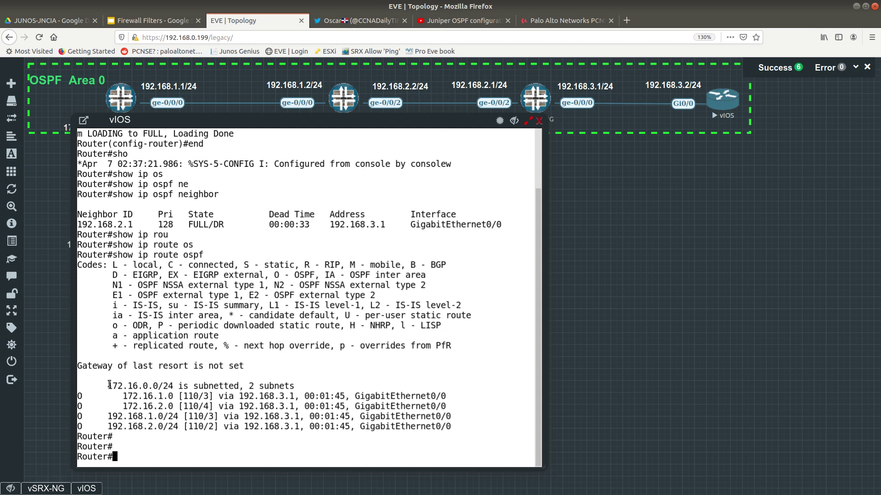
Review the OSPF routes to 172.16.1.0, 172.16.2.0, 192.168.1.0/24 and 192.168.2.0/24
drag(110, 384, 175, 399)
drag(260, 120, 592, 131)
drag(455, 418, 502, 417)
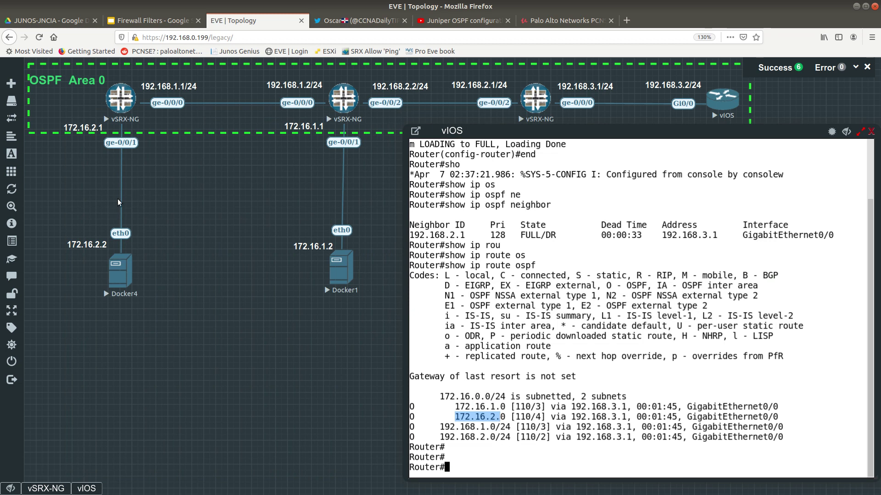
drag(439, 426, 494, 425)
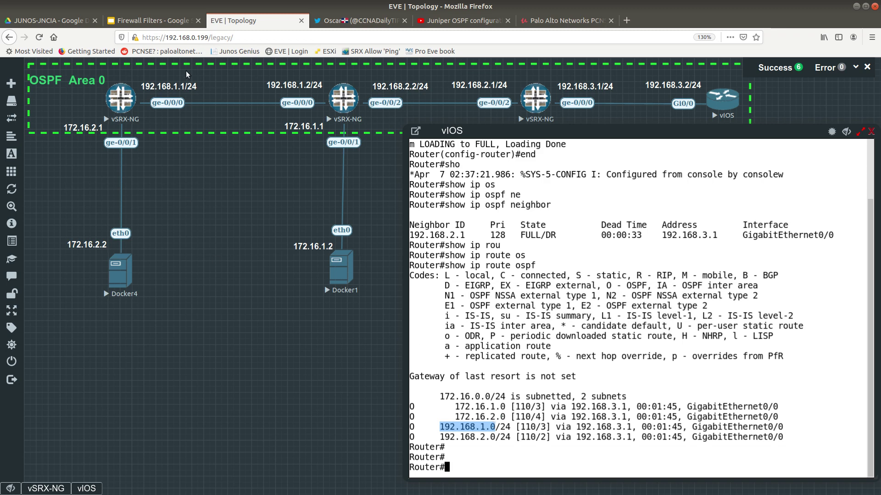
drag(475, 437, 499, 437)
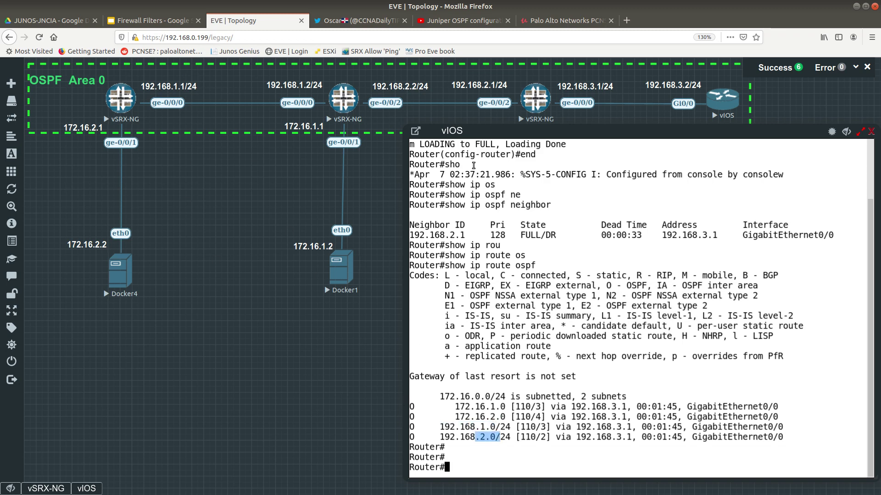
drag(427, 126, 396, 115)
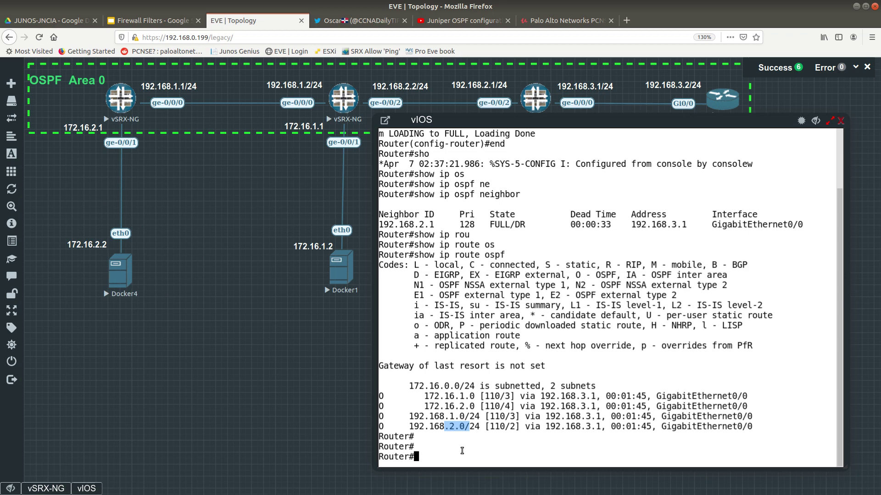
Ping the Docker4 host at 172.16.2.2 and confirm 100 percent success
text(ping 1)
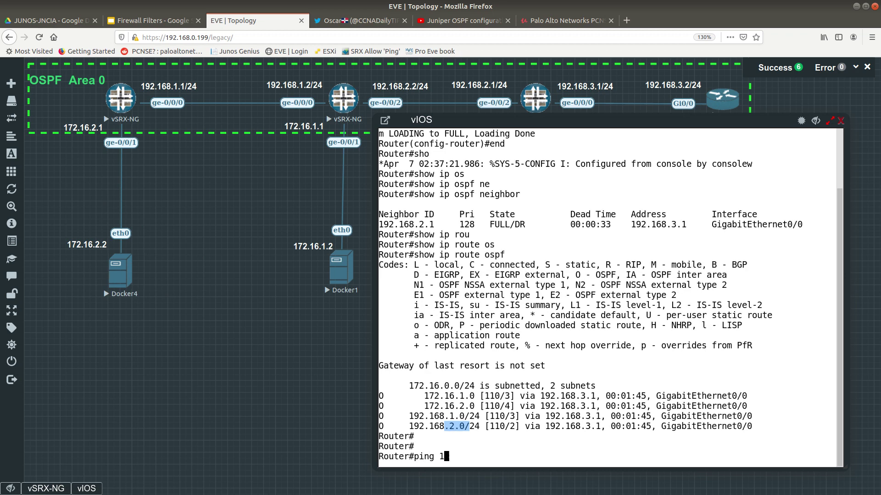
text(72.16.2.2)
key(Return)
drag(404, 434, 379, 436)
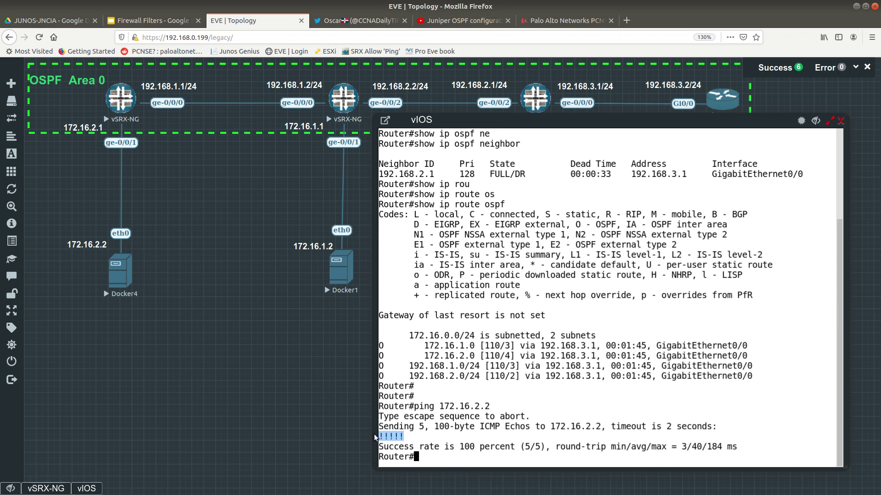
Ping the Docker1 host at 172.16.1.2 with 100 percent success, then hide the vIOS console
key(Up)
key(BackSpace)
key(BackSpace)
key(BackSpace)
key(BackSpace)
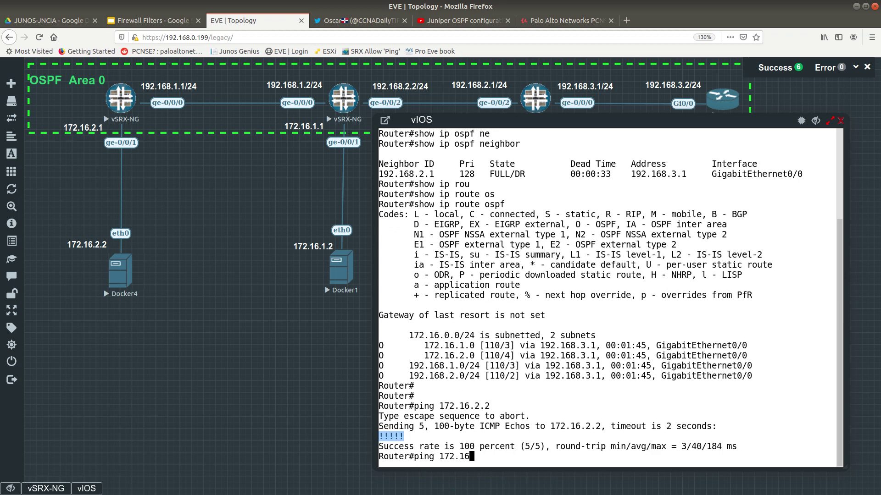
text(.1.2)
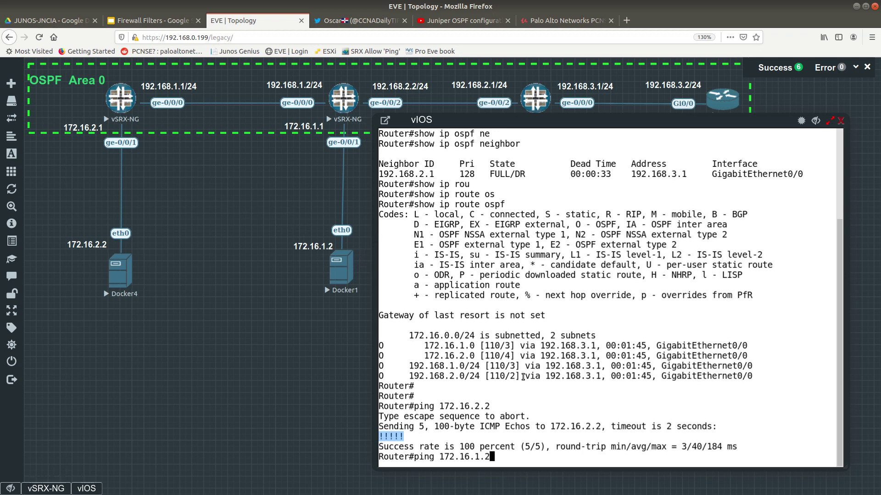
key(Return)
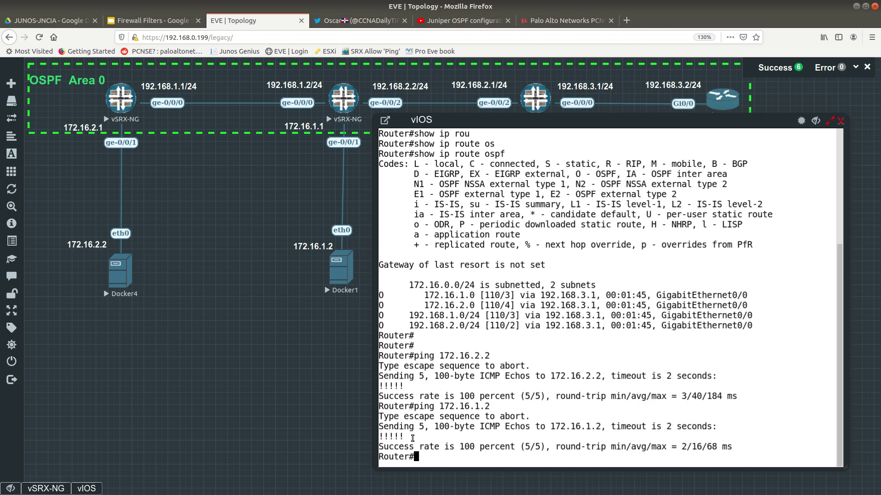
drag(413, 438, 370, 440)
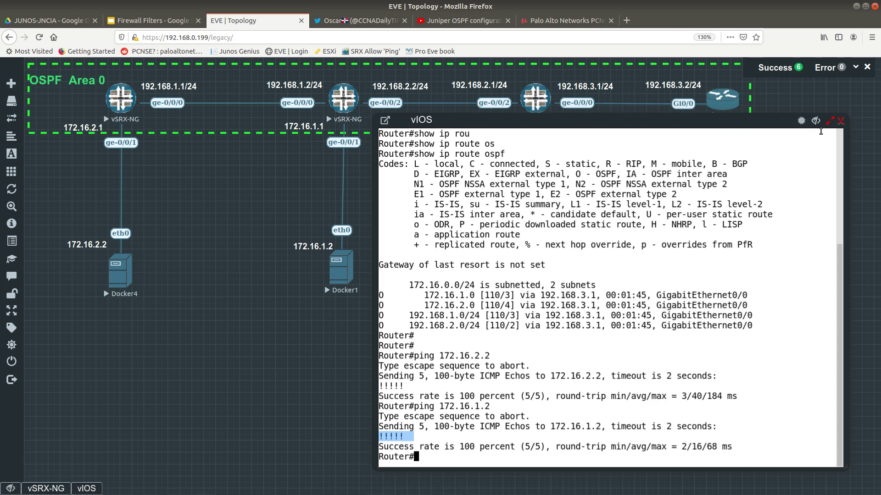
drag(820, 130, 822, 130)
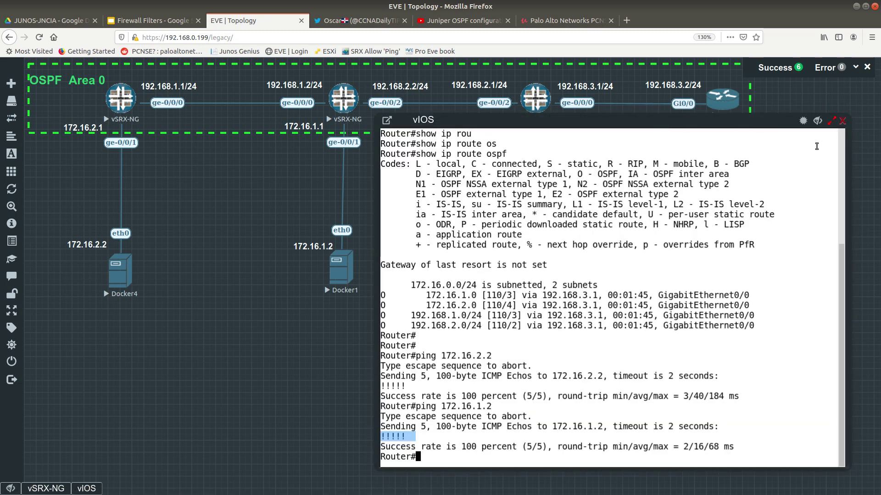
click(817, 120)
On the rightmost vSRX-NG, explore the 'run show route' options using '?' help
click(535, 97)
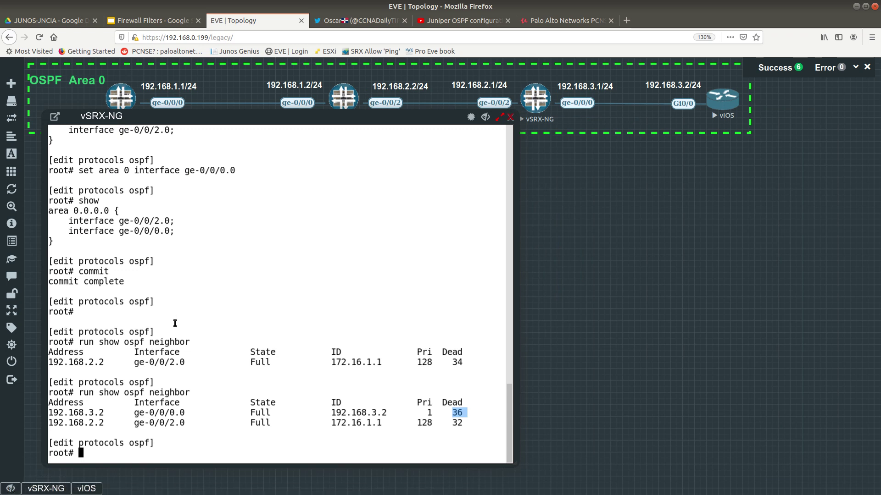
text(run show )
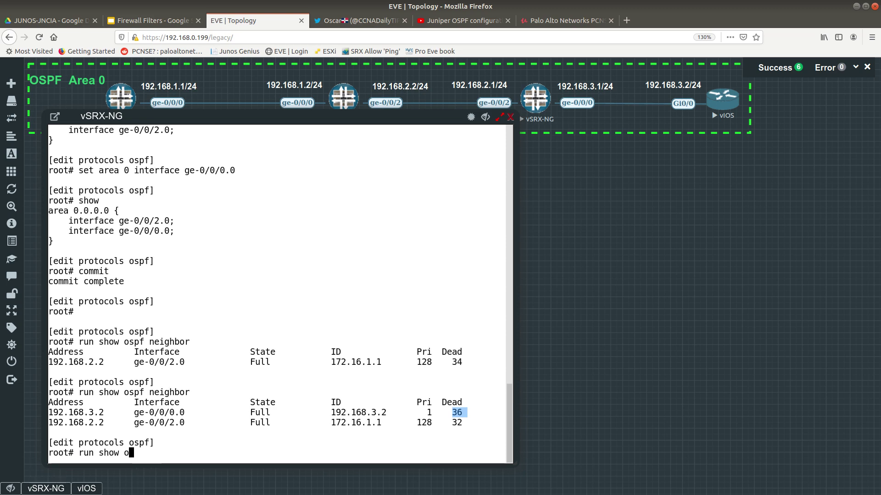
text(o)
key(BackSpace)
text(route ?)
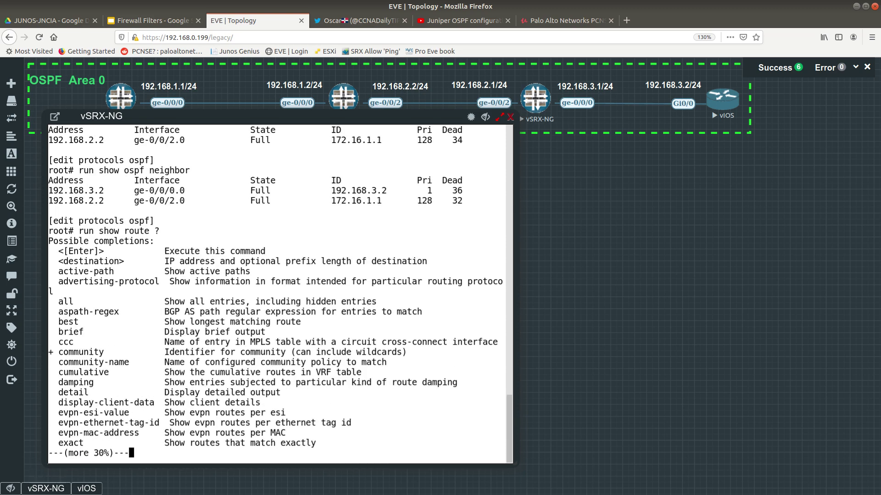
key(space)
key(space)
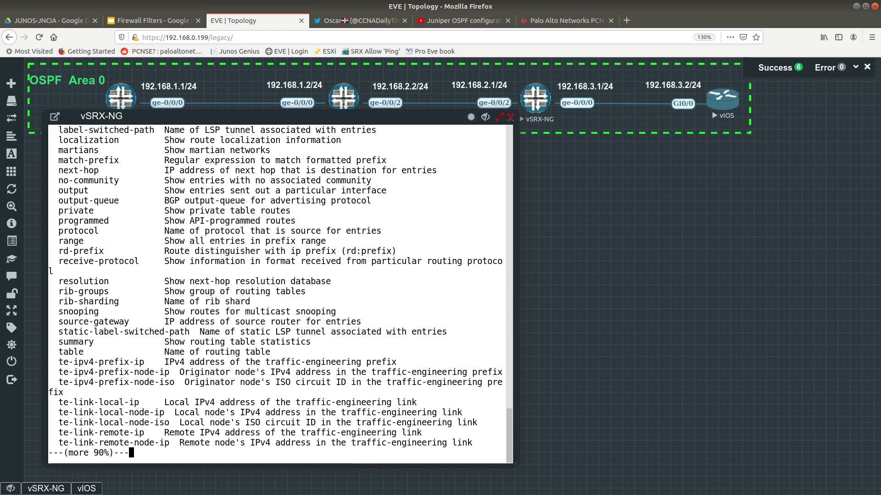
text(oot# run show route os)
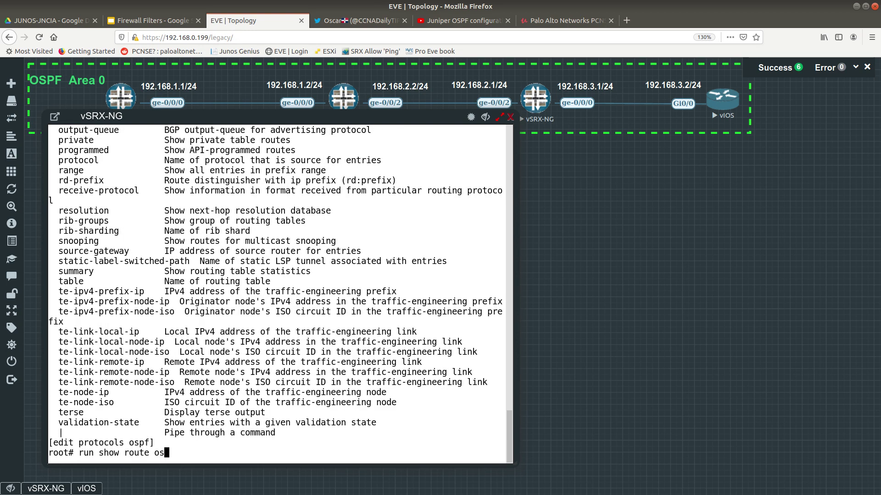
key(BackSpace)
key(BackSpace)
key(BackSpace)
key(BackSpace)
key(BackSpace)
key(BackSpace)
key(BackSpace)
text(proto)
key(Return)
key(BackSpace)
key(BackSpace)
key(BackSpace)
key(BackSpace)
key(BackSpace)
Run 'run show route protocol ospf' showing 172.16.1.0/24, 172.16.2.0/24 and 192.168.1.0/24 via 192.168.2.2
text(route pro)
key(Tab)
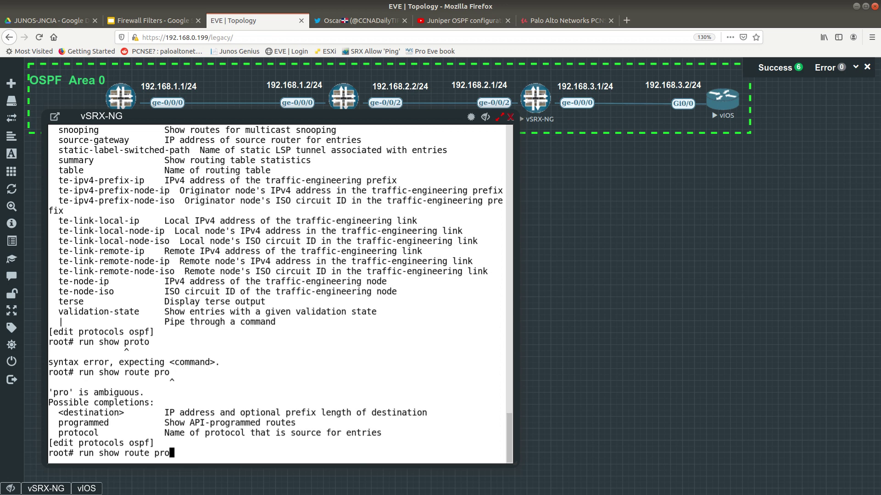
text(tocol ospf)
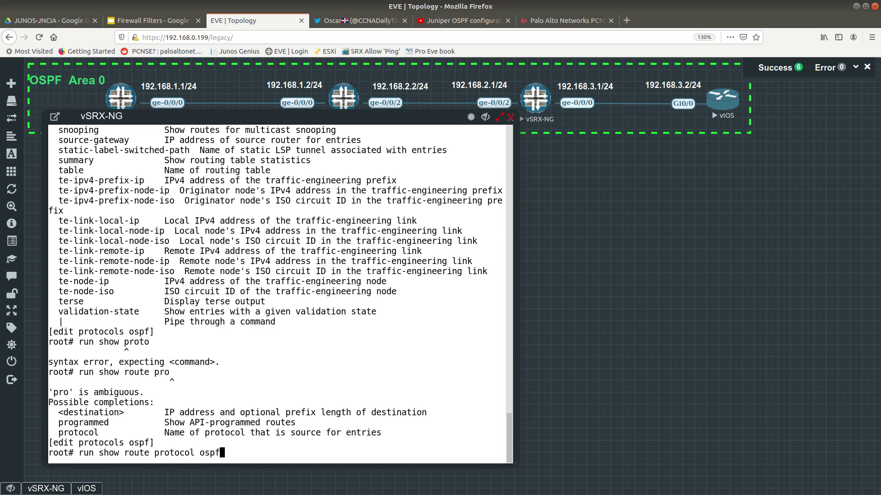
key(Return)
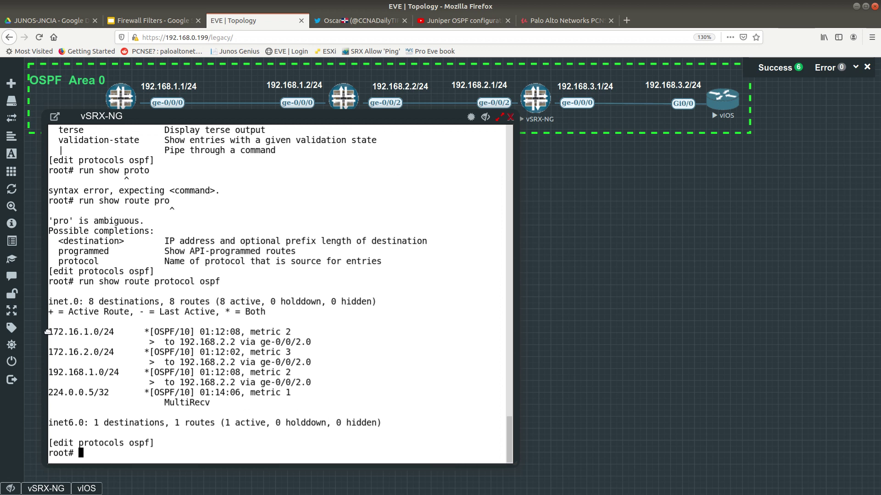
drag(48, 331, 115, 353)
drag(63, 372, 110, 372)
drag(68, 392, 49, 393)
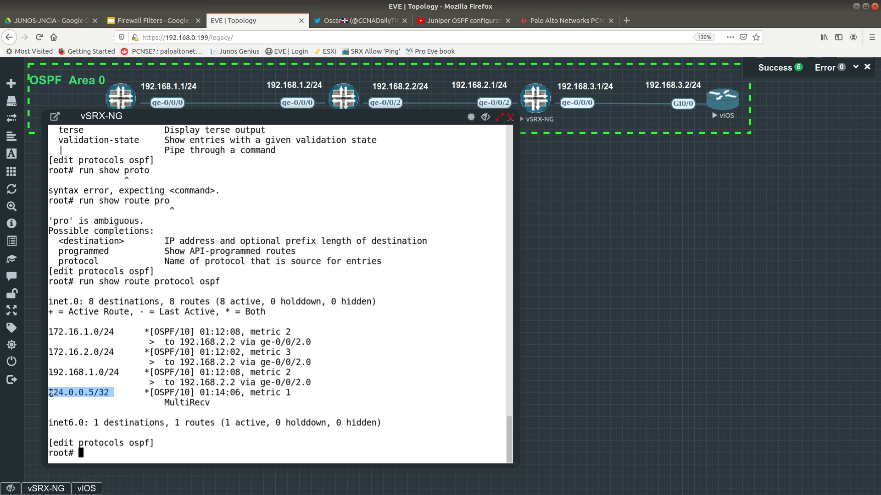
click(511, 118)
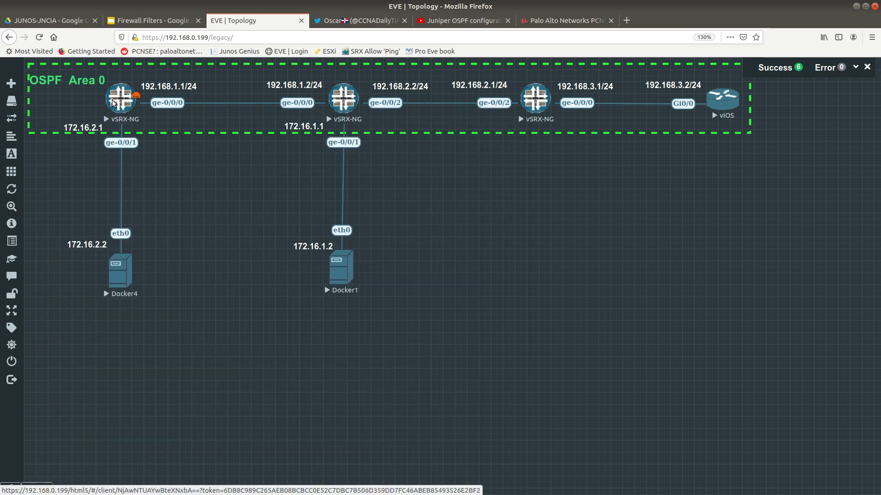
Log in to the leftmost vSRX-NG as root and enter the CLI
click(114, 103)
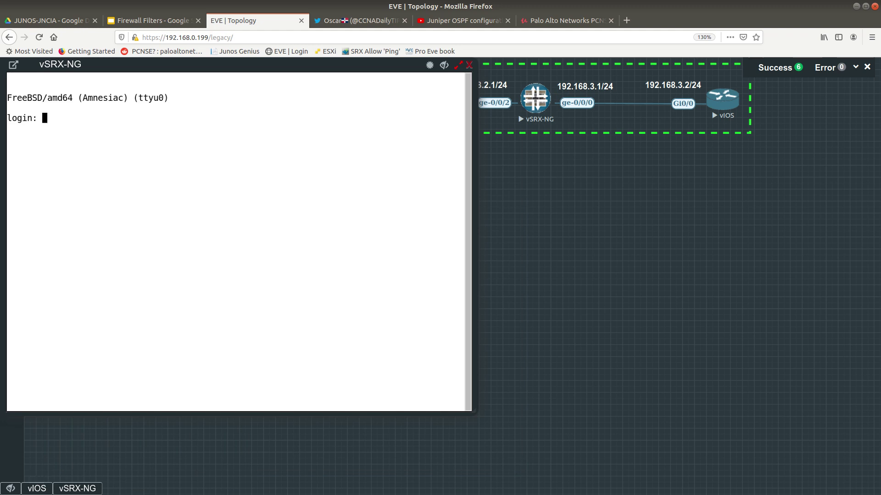
text(root)
key(Return)
key(Return)
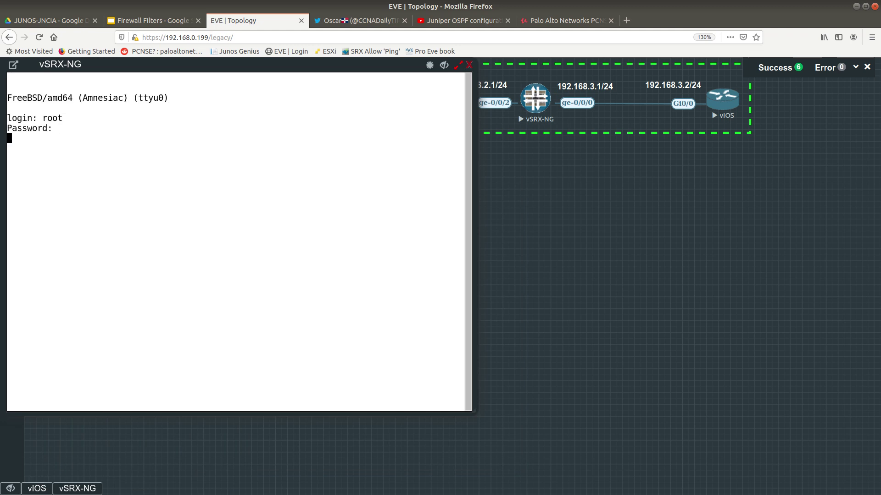
text(cli)
key(Return)
Run 'show route protocol ospf' and find the 192.168.3.0/24 route
text(sho)
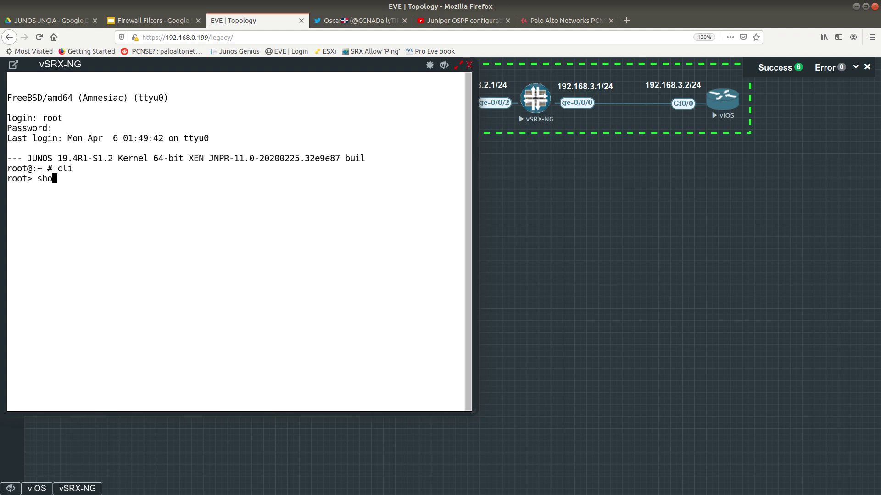
text(w route protocol ospf)
key(Return)
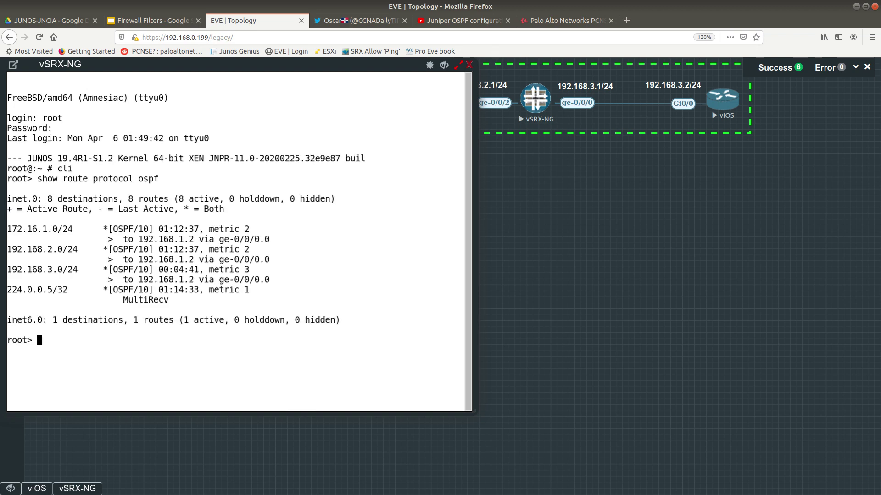
drag(88, 270, 8, 275)
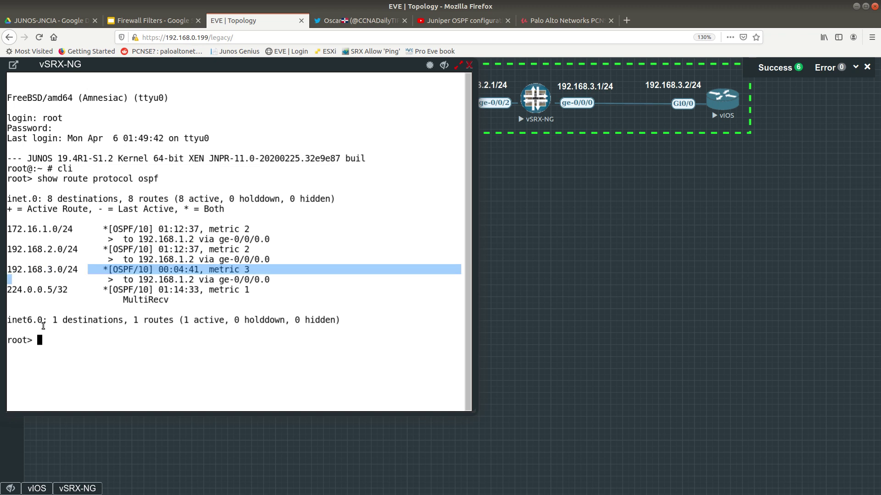
Ping the vIOS at 192.168.3.2, getting 4 of 4 replies, then stop it
text(pign)
key(Return)
key(Up)
key(BackSpace)
key(BackSpace)
text(ng 1)
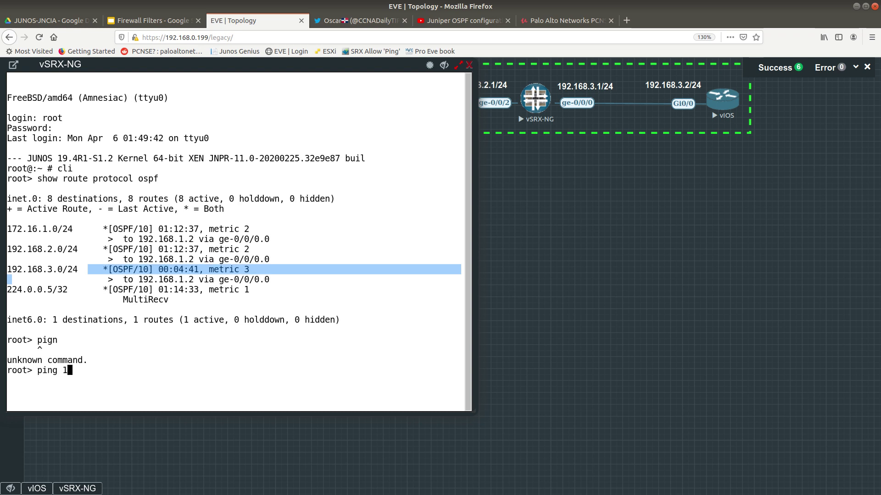
text(92.168.3.2)
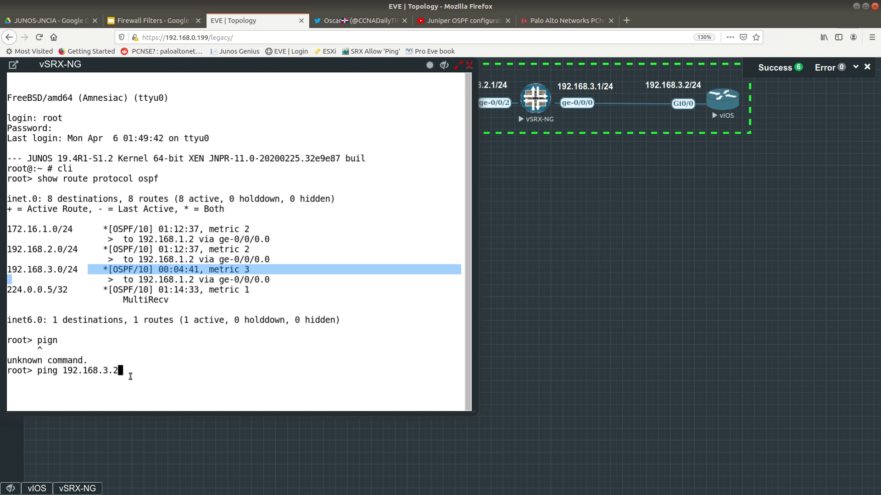
click(136, 301)
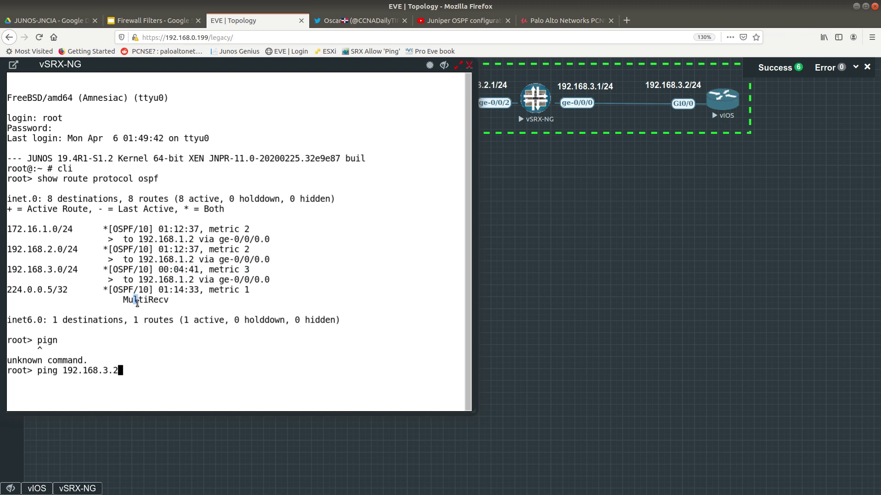
key(Return)
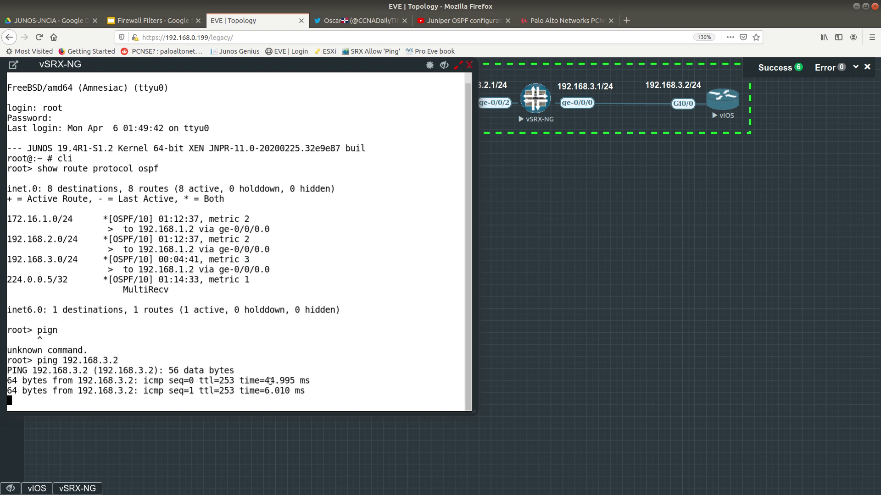
key(ctrl+c)
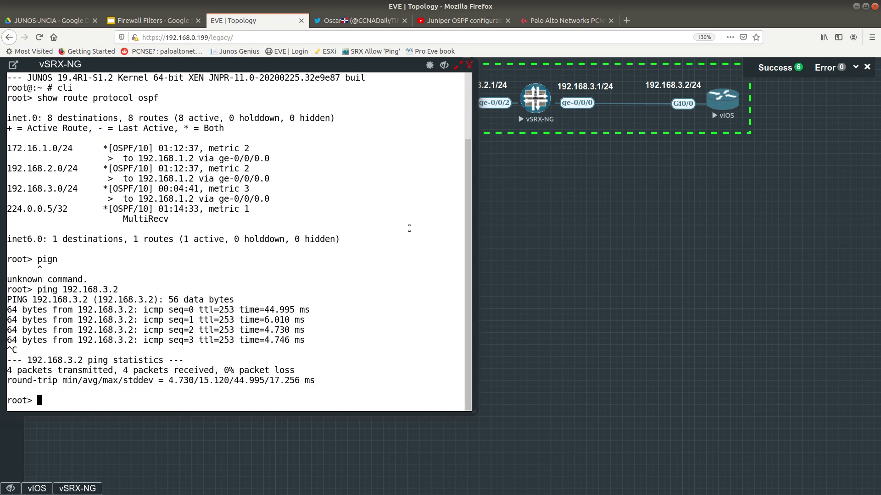
Close the vSRX-NG console and move to the Twitter profile tab, then the Udemy course tab
click(469, 67)
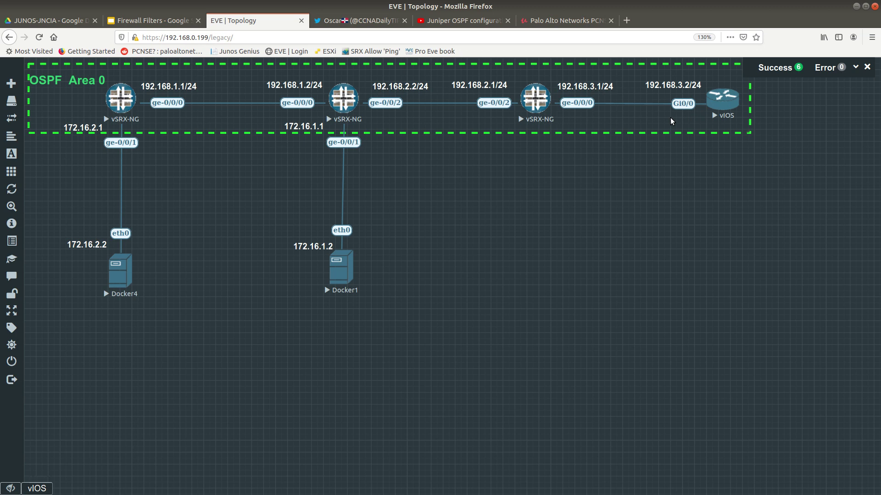
click(364, 23)
drag(339, 219, 277, 221)
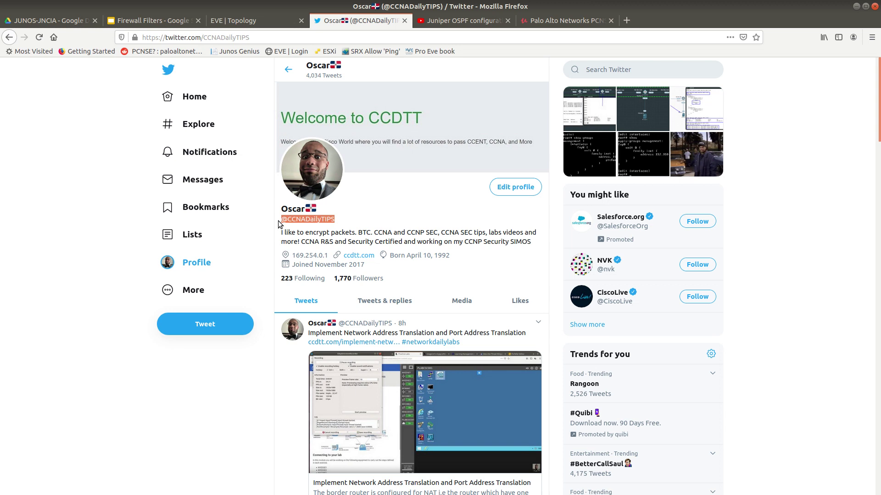
click(349, 219)
click(543, 19)
Scroll the Udemy PCNSE course page to its 'By the numbers' figures: 187 lectures, 17 hours
scroll(238, 203, up, 2)
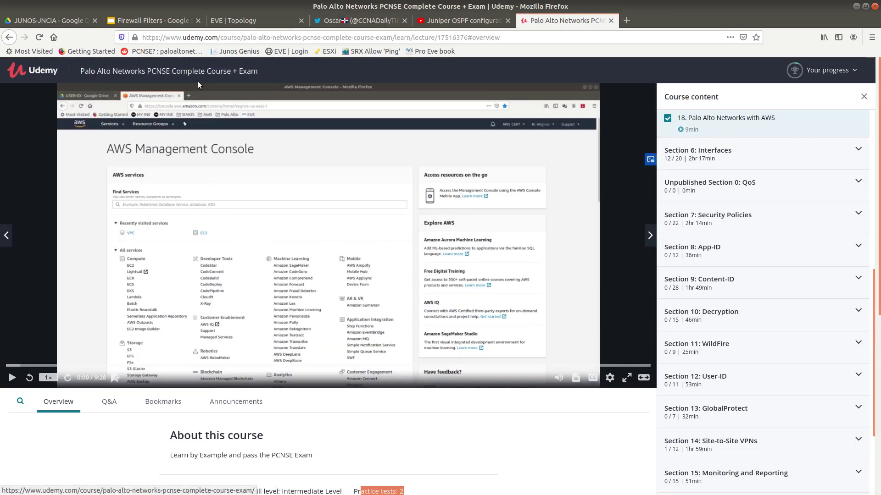
scroll(256, 283, down, 4)
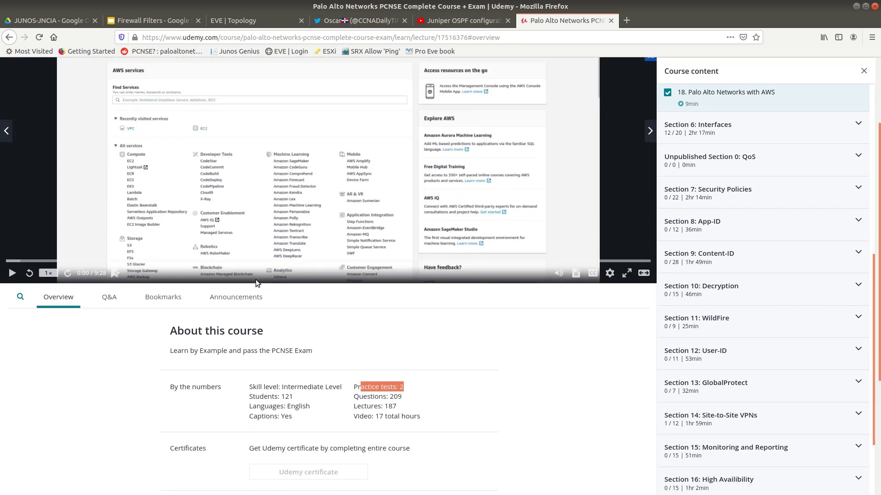